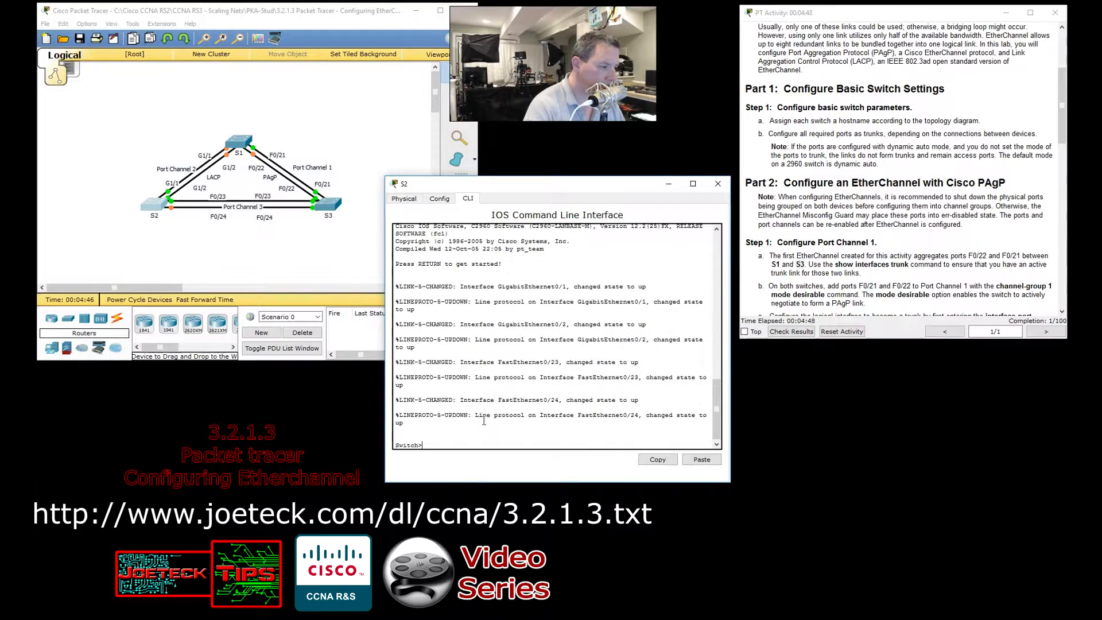
text(enale)
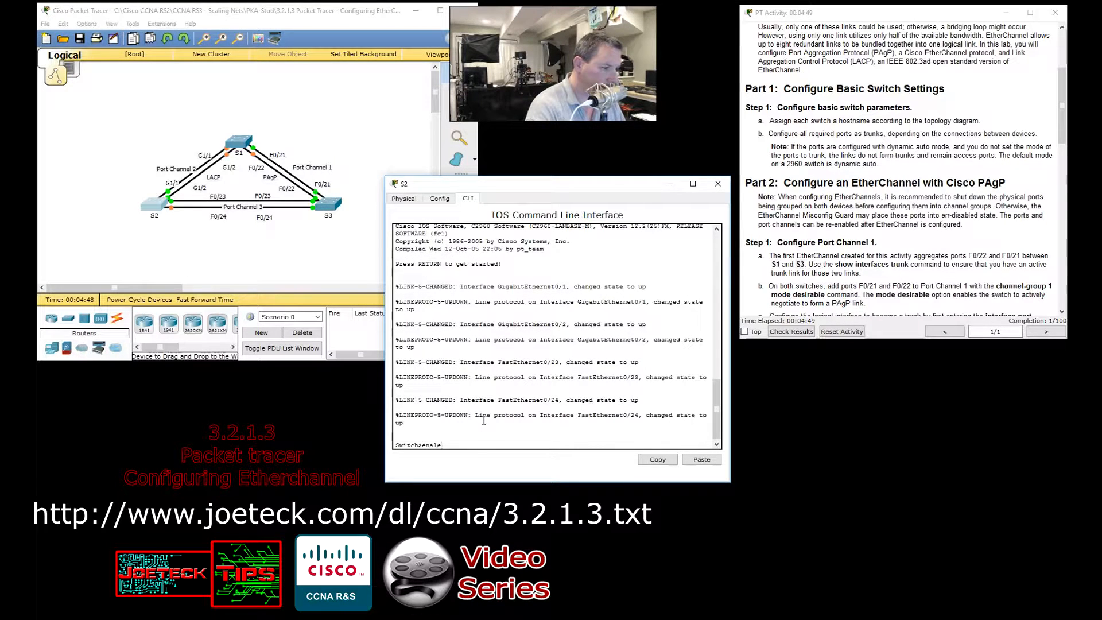
key(Return)
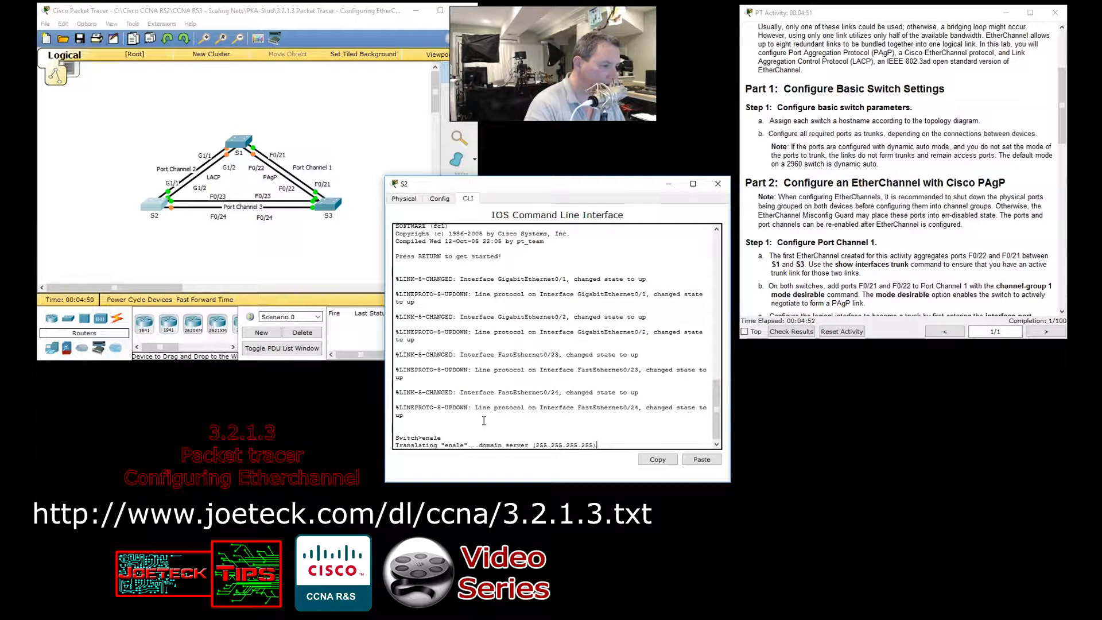
key(ctrl+shift+6)
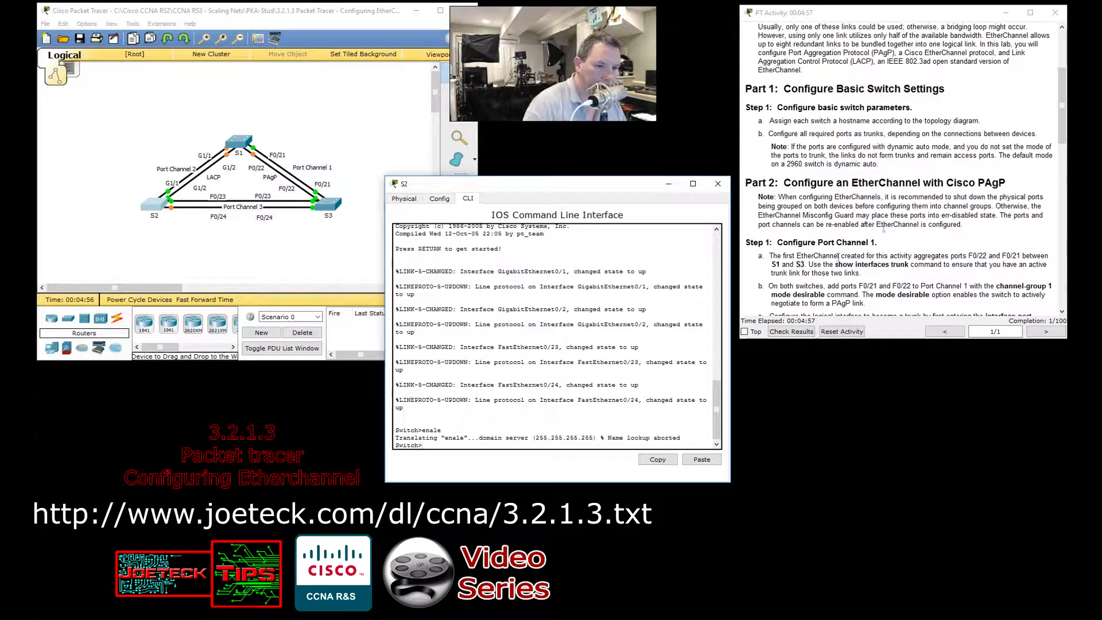
- Enter global configuration mode on the second switch, set its hostname to S2, and close its window
key(alt+Tab)
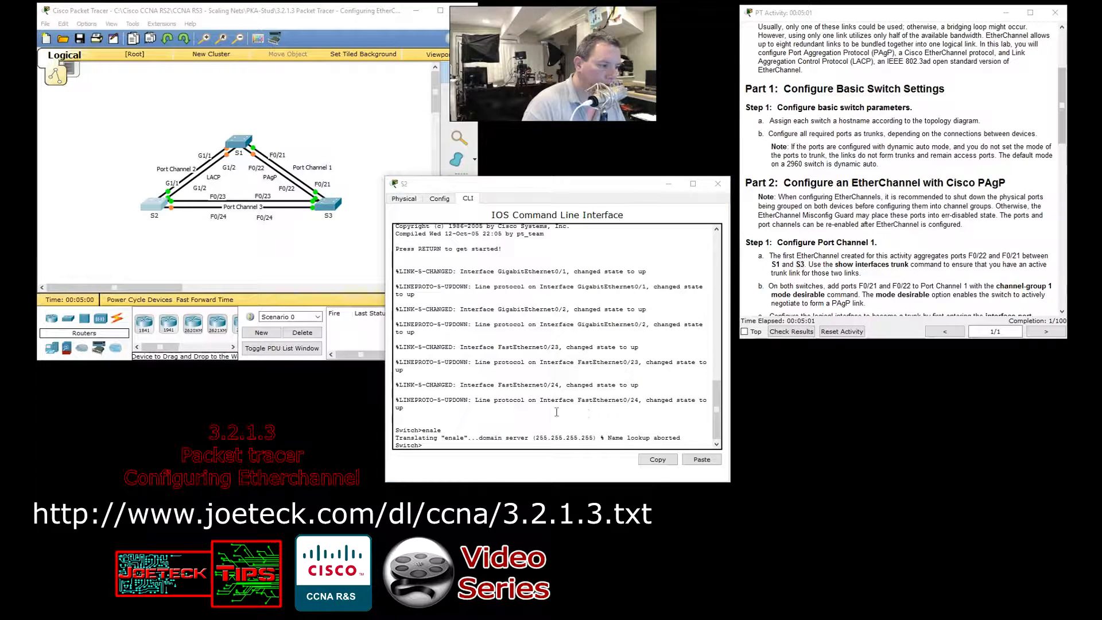
right_click(446, 449)
click(466, 467)
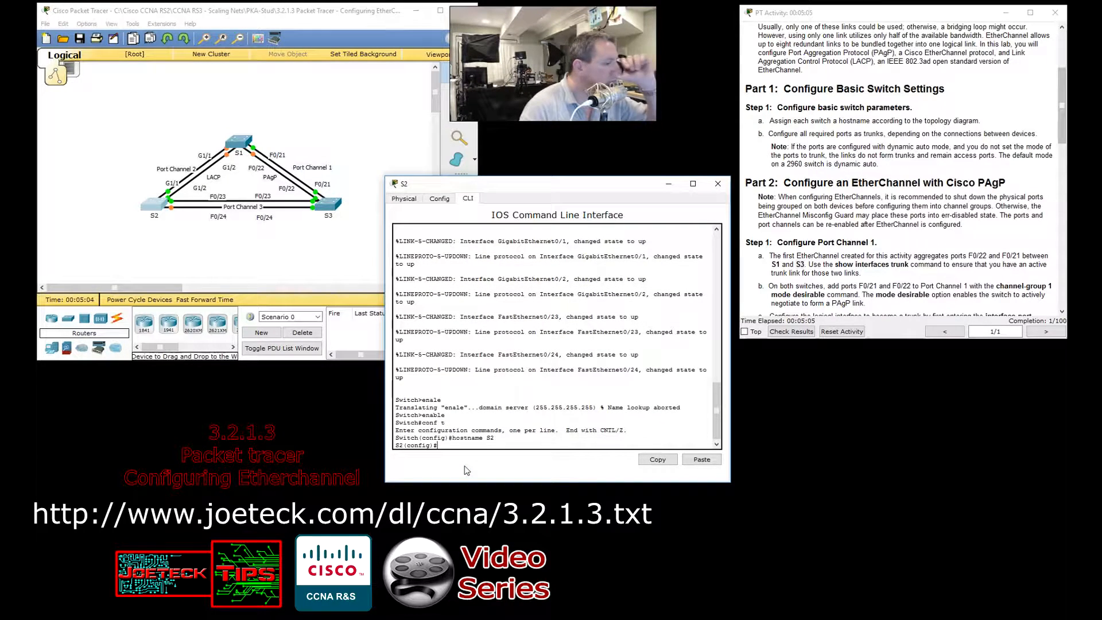
click(721, 184)
- Open the S3 switch's command line, enter global configuration mode, and set its hostname to S3
click(327, 204)
click(558, 305)
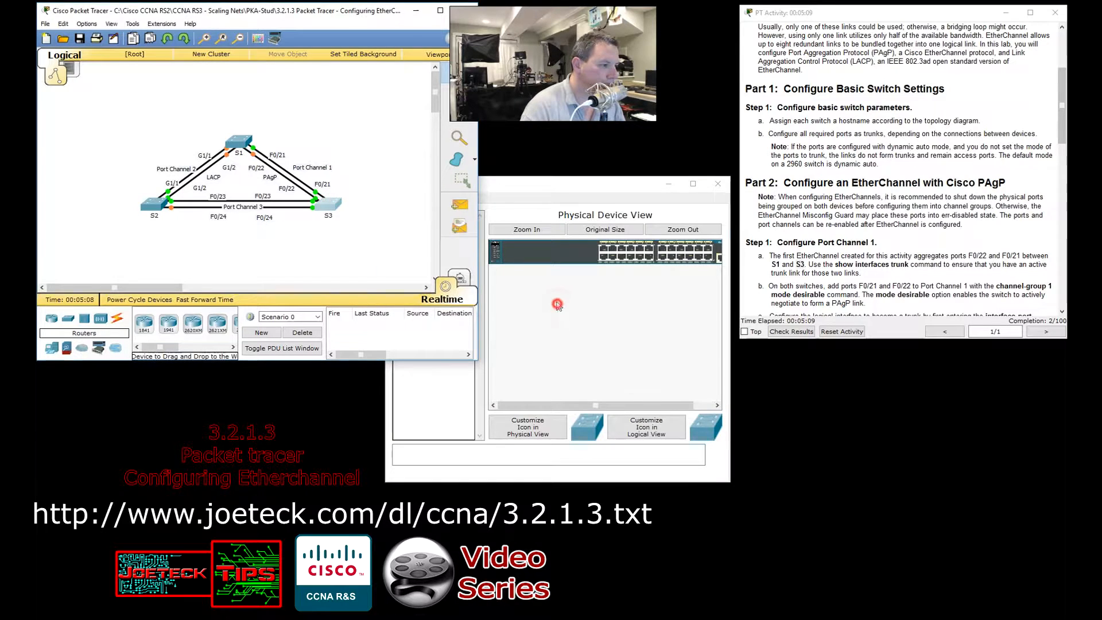
click(468, 198)
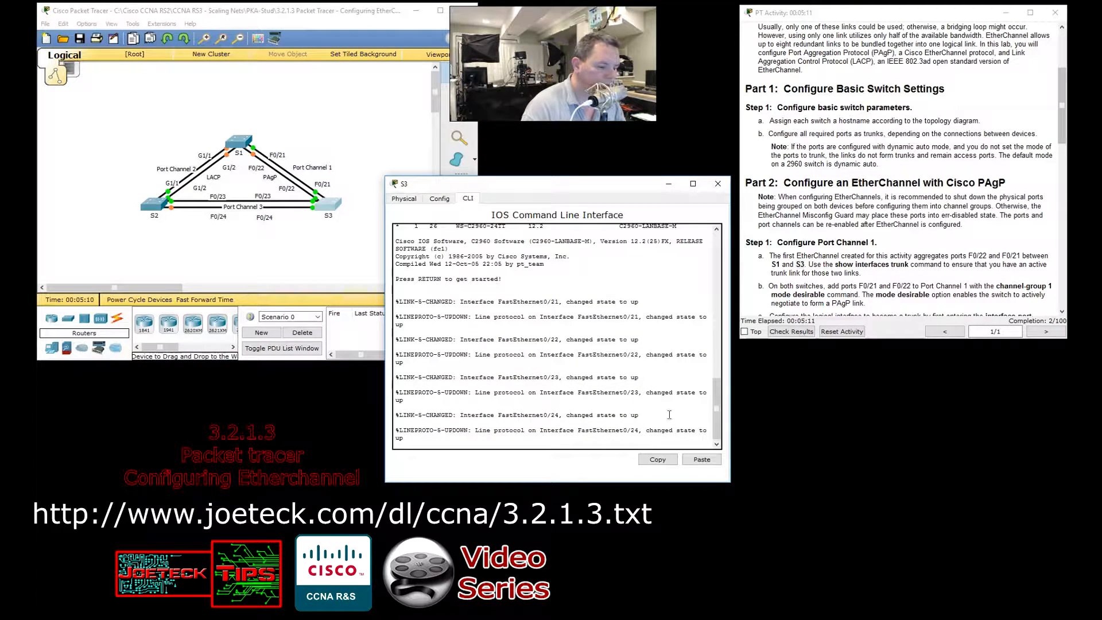
key(Return)
key(alt+Tab)
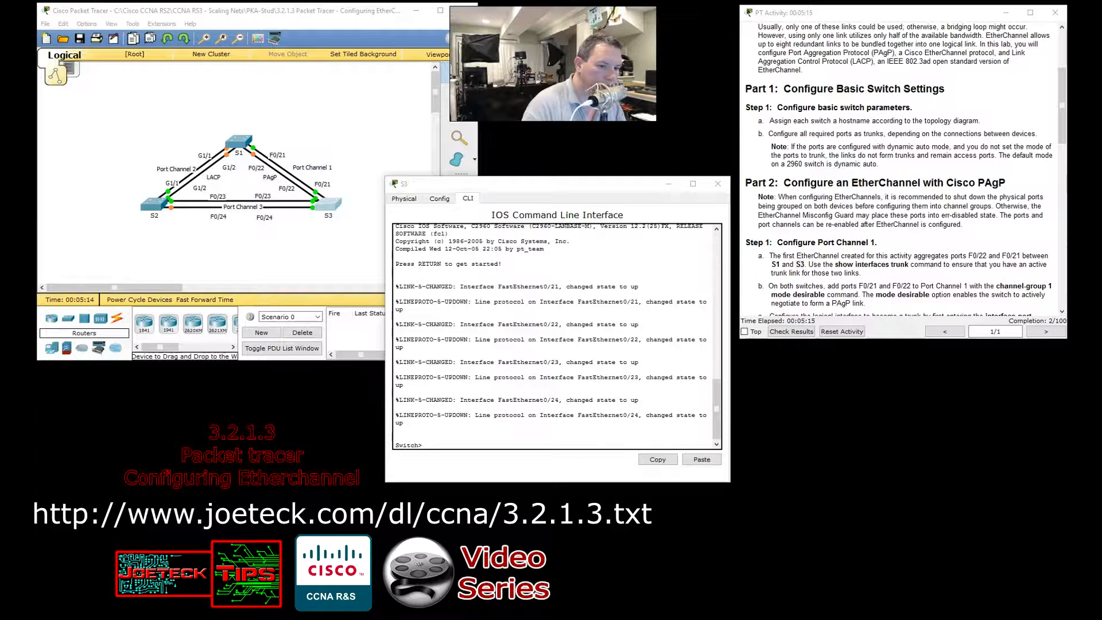
click(475, 444)
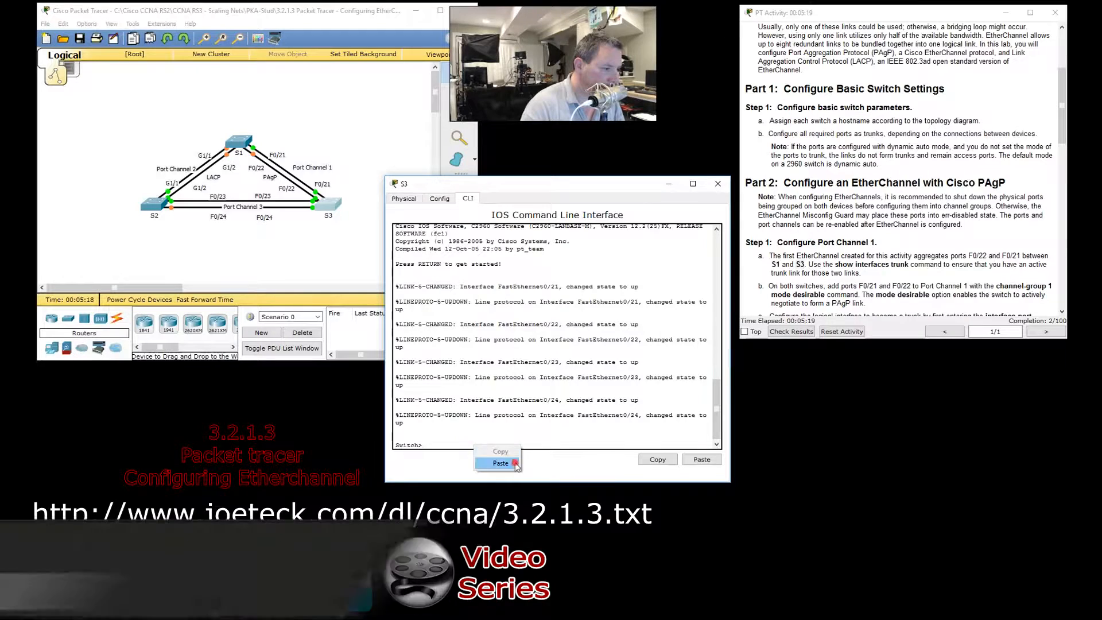
text(enable conf t hostname S3)
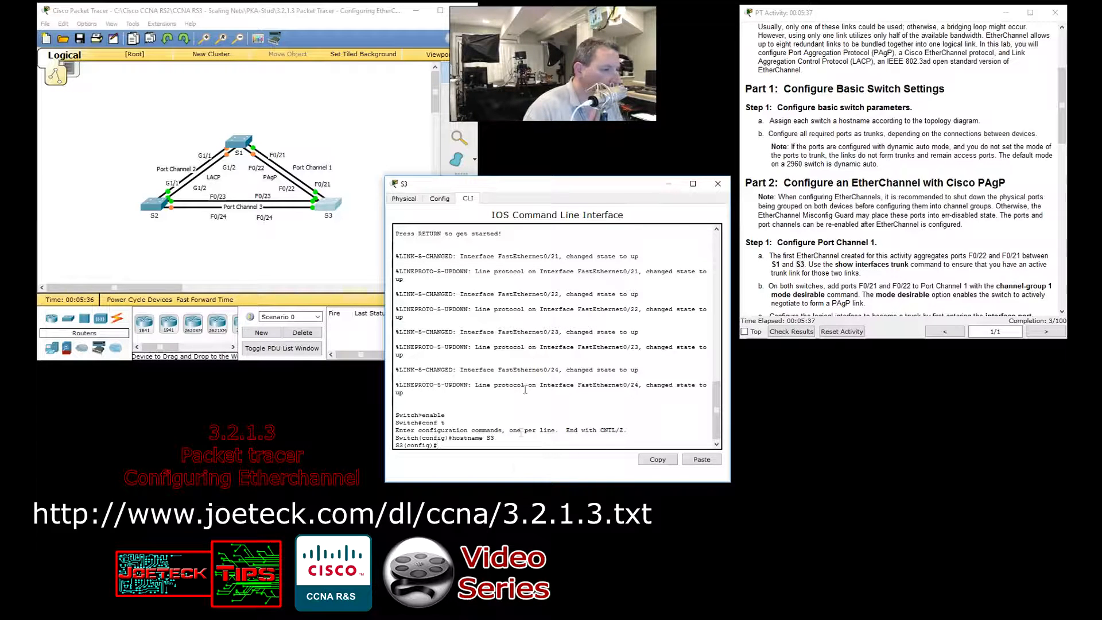
- Read the activity's Part 1 instruction on configuring required ports as trunks and its note about dynamic auto mode
drag(594, 187, 632, 33)
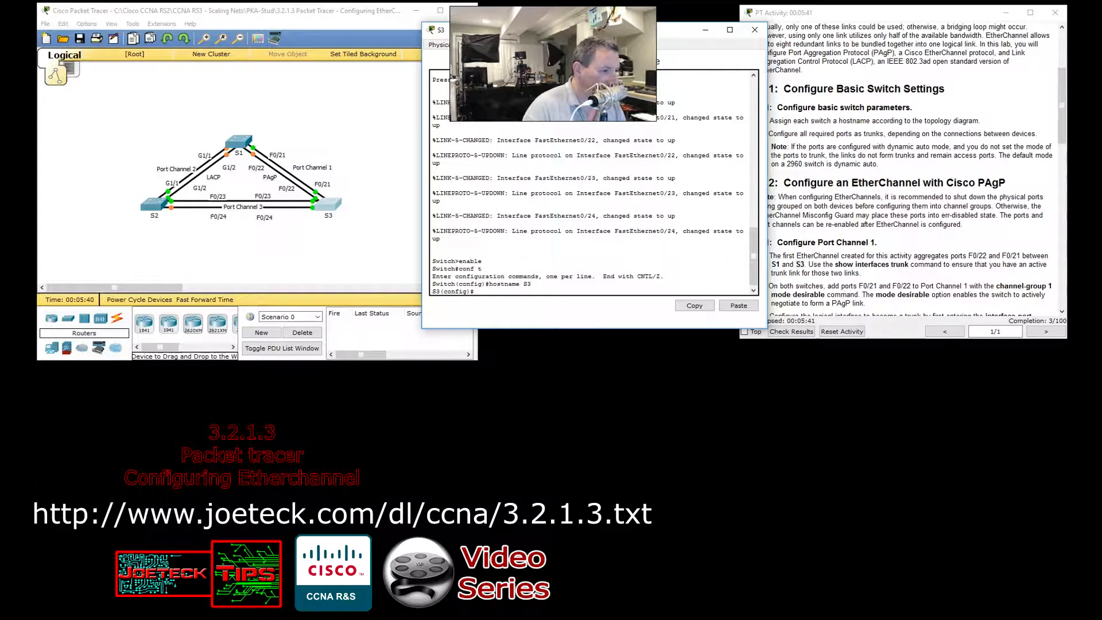
drag(631, 32, 593, 33)
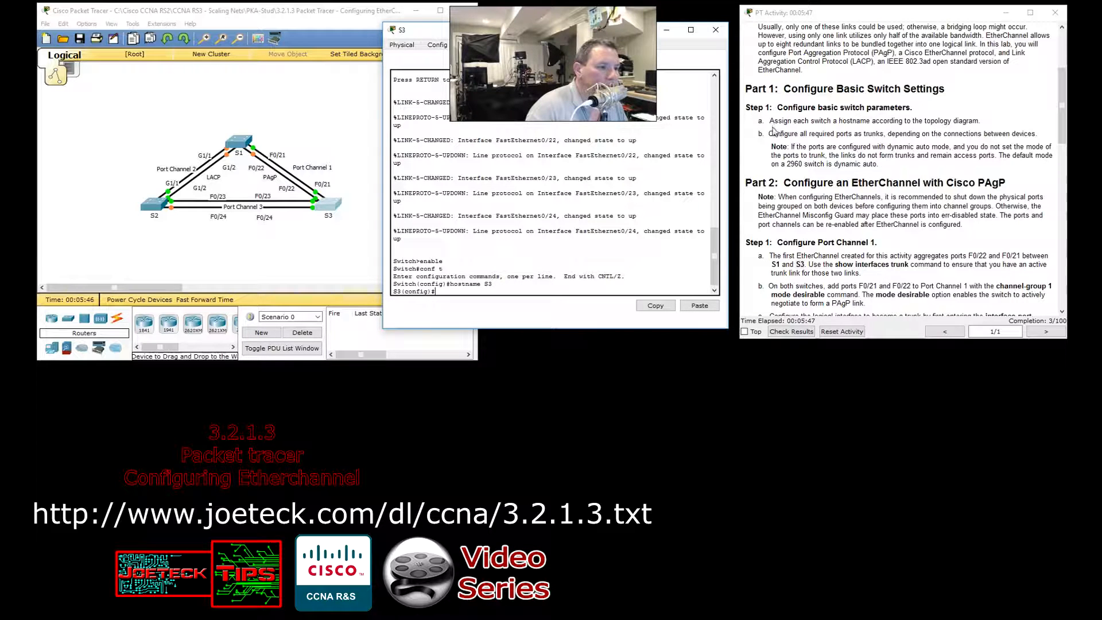
drag(769, 133, 1038, 135)
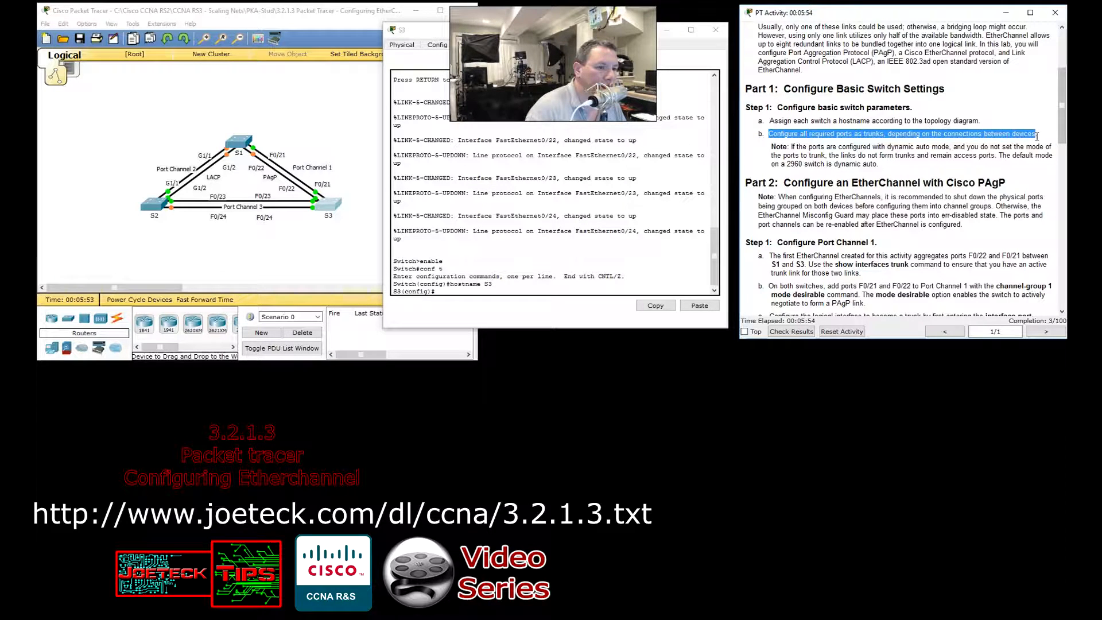
click(789, 147)
drag(791, 147, 1032, 151)
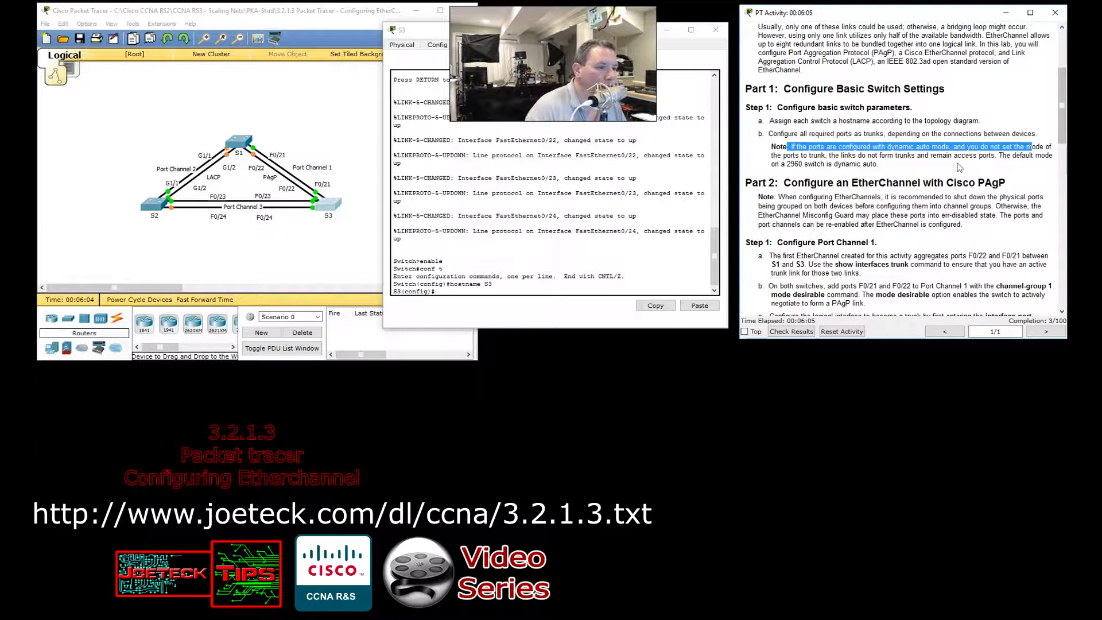
click(921, 155)
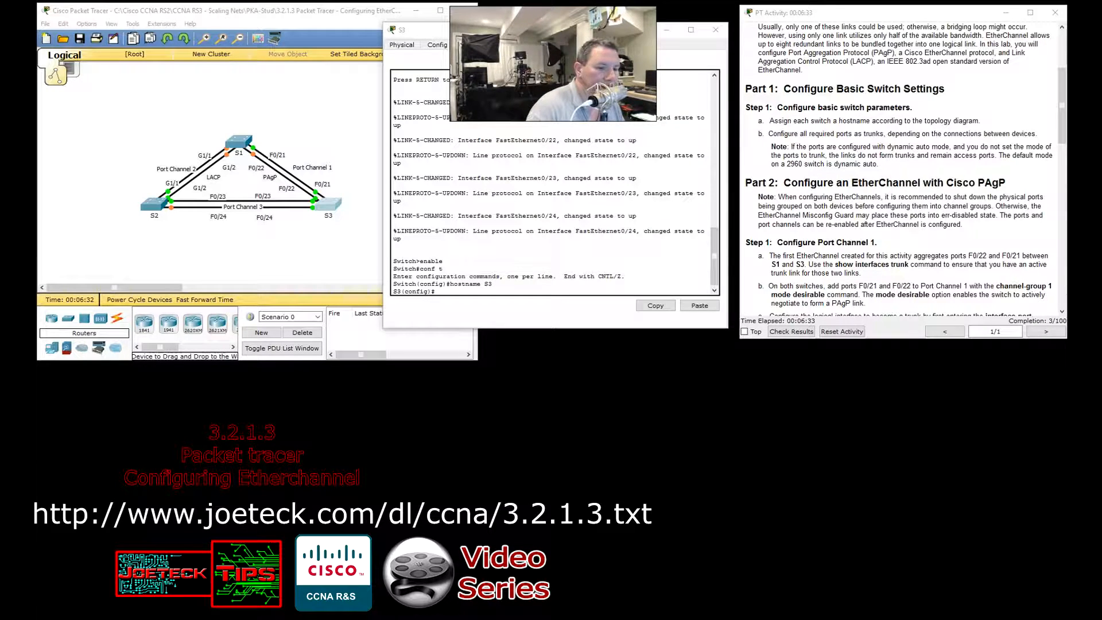
- In S1's command line, try to set interface range f0/21-22, g1/1-2 to trunk mode
click(305, 251)
click(224, 140)
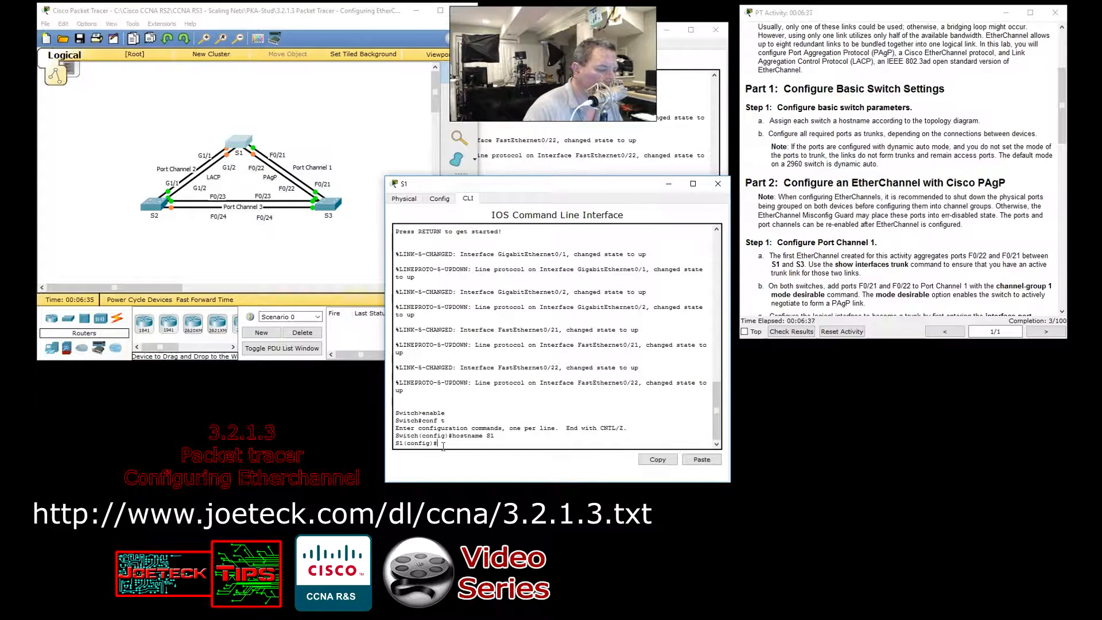
right_click(443, 447)
click(463, 465)
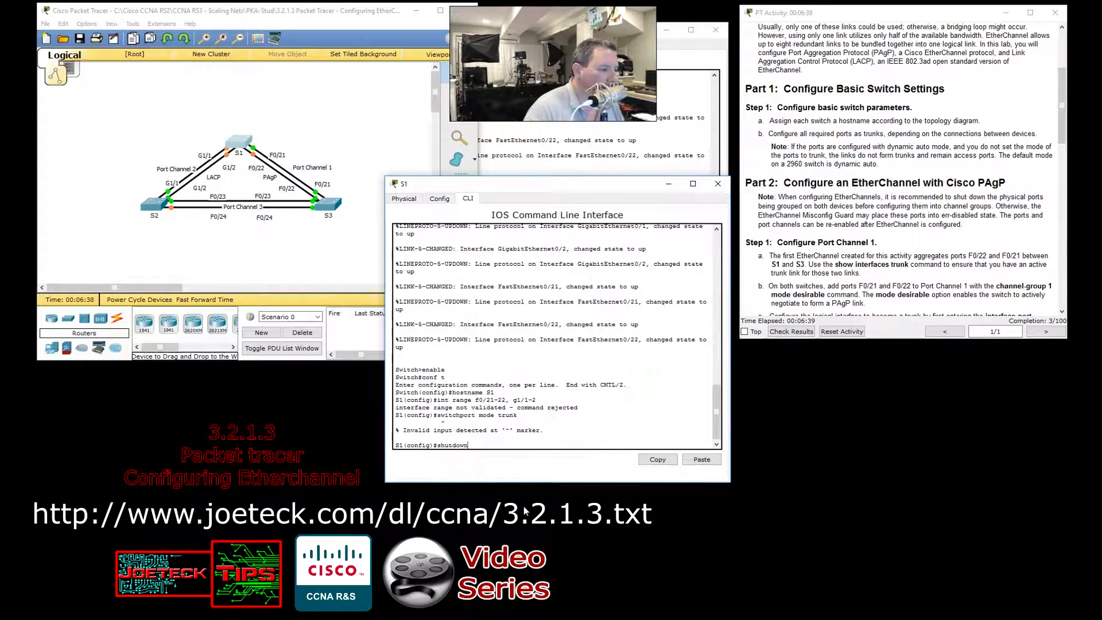
- Discard the pending shutdown command on S1 and exit global configuration mode
key(BackSpace)
key(BackSpace)
key(BackSpace)
key(BackSpace)
key(BackSpace)
key(BackSpace)
text(exit)
key(Return)
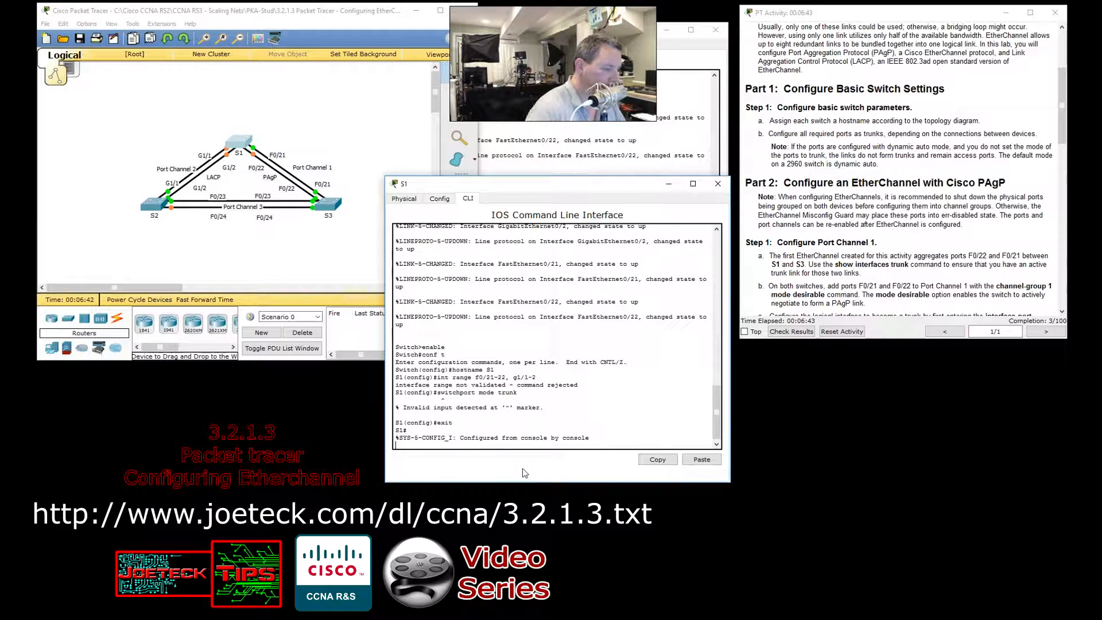
key(Return)
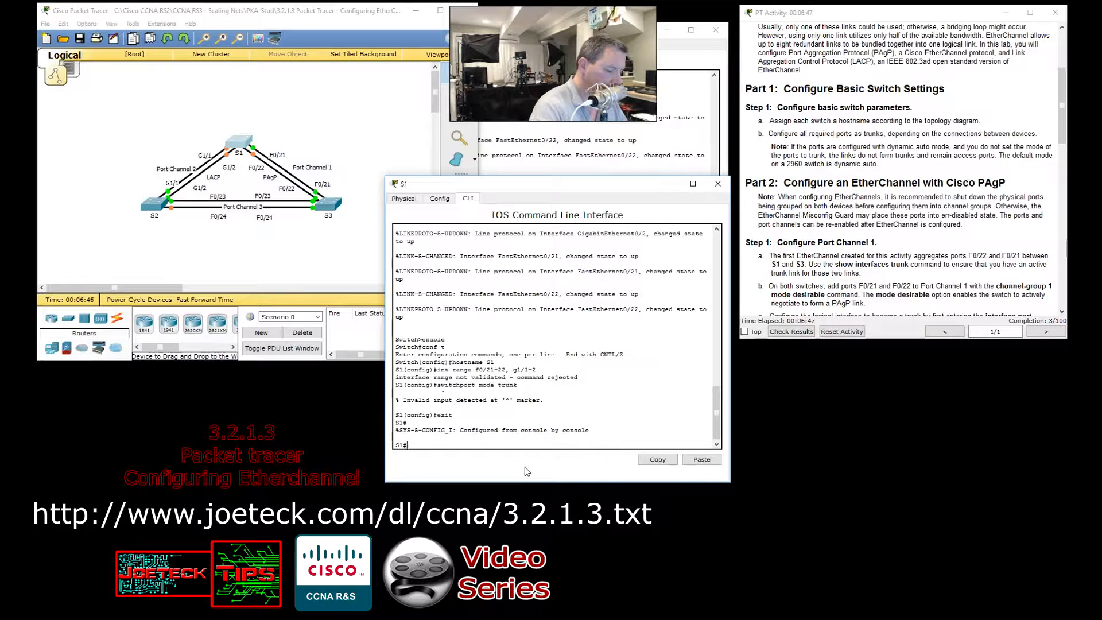
- In S1's global configuration mode, set interface range f0/21-22, g0/1-2 to trunk mode, shut the ports down, and close the window
text(conf t)
key(Return)
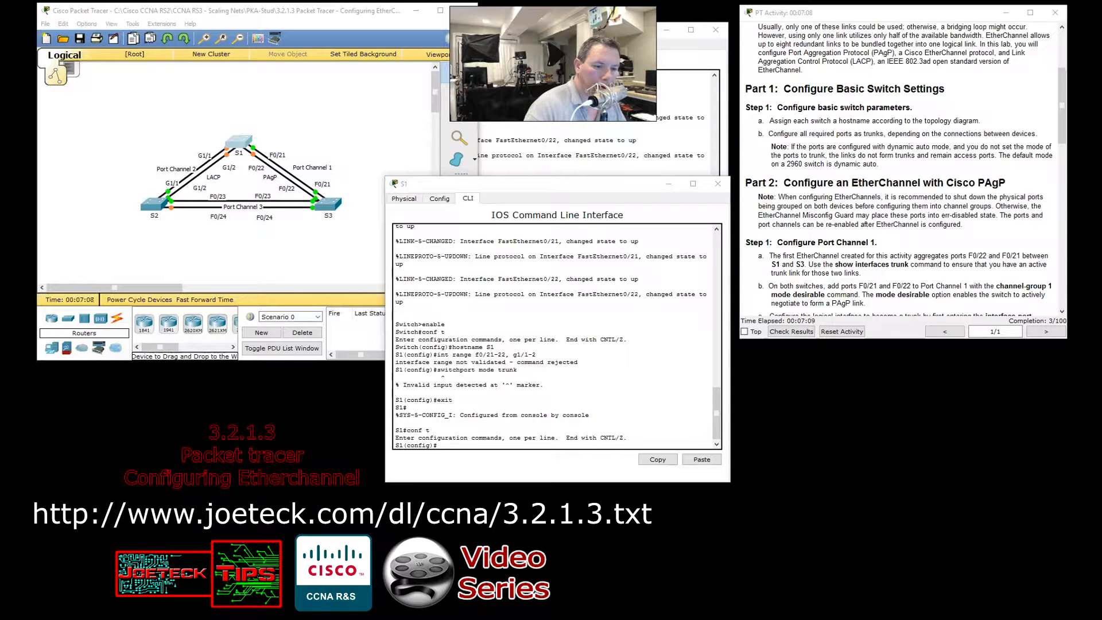
right_click(457, 444)
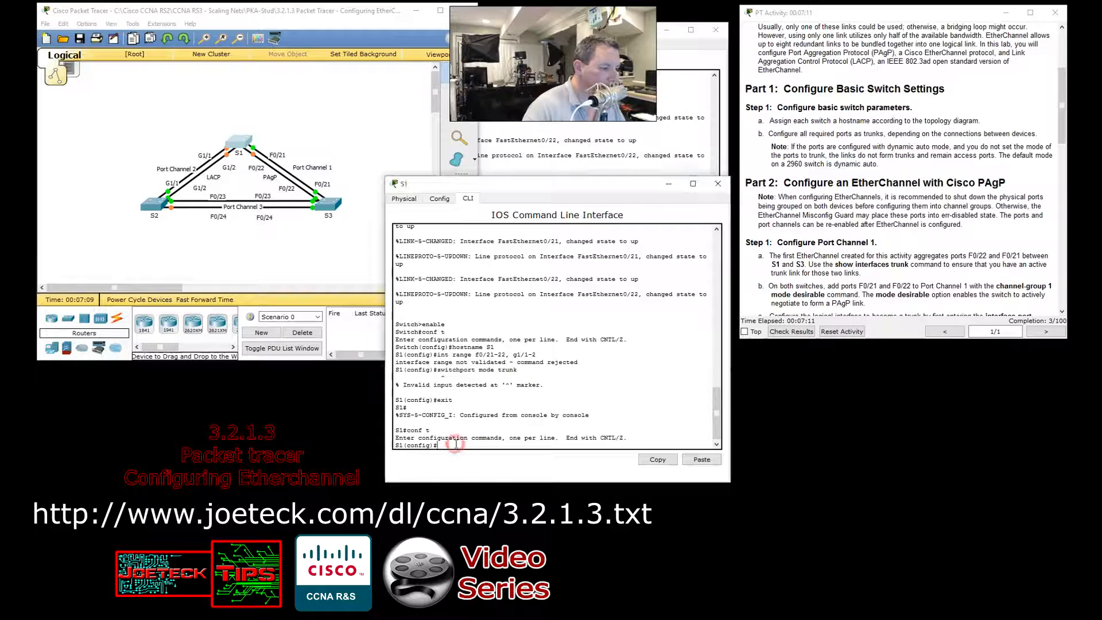
click(483, 462)
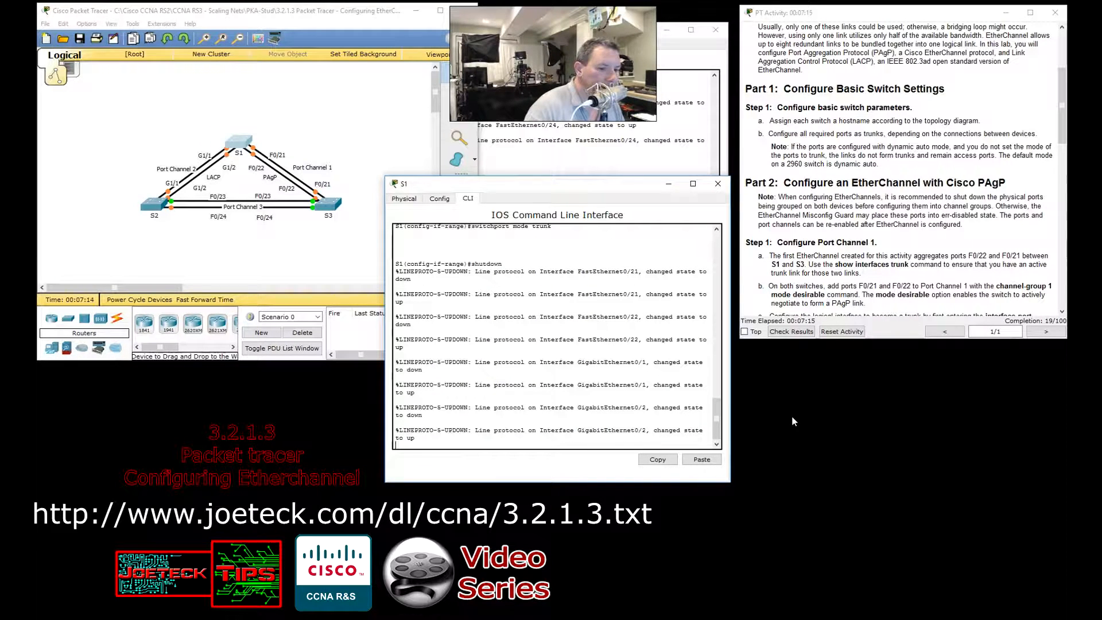
drag(717, 416, 718, 379)
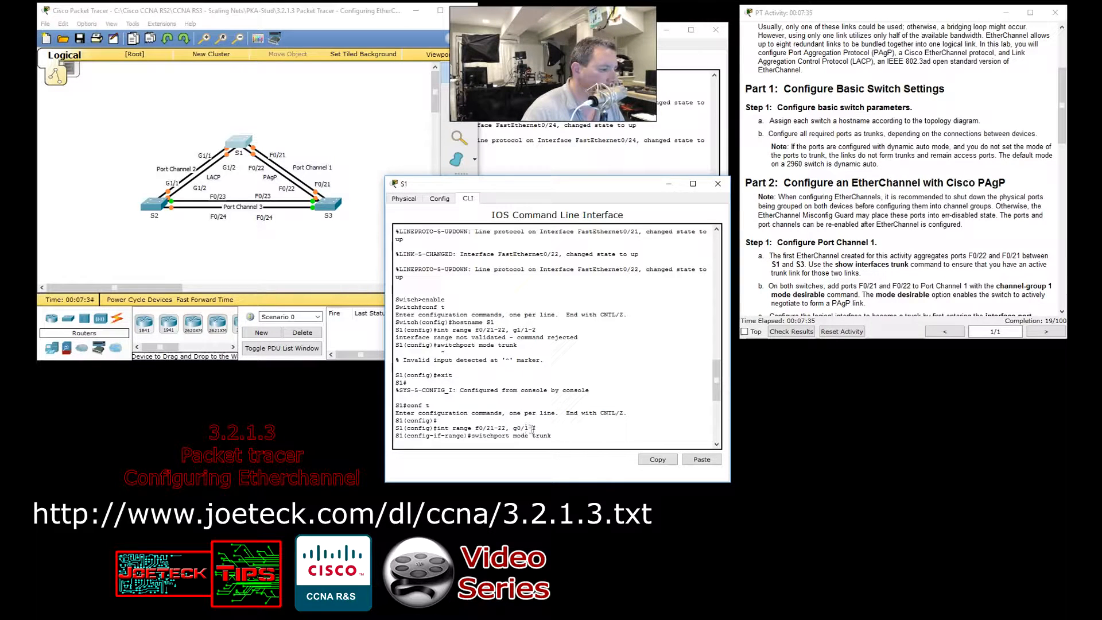
scroll(500, 413, down, 1)
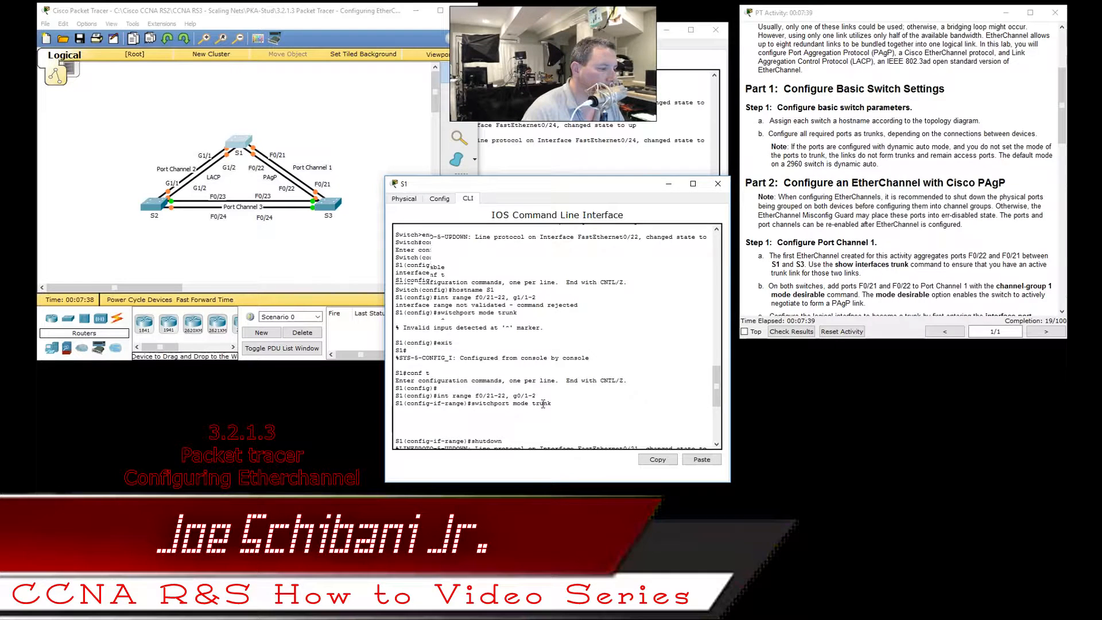
scroll(542, 404, down, 6)
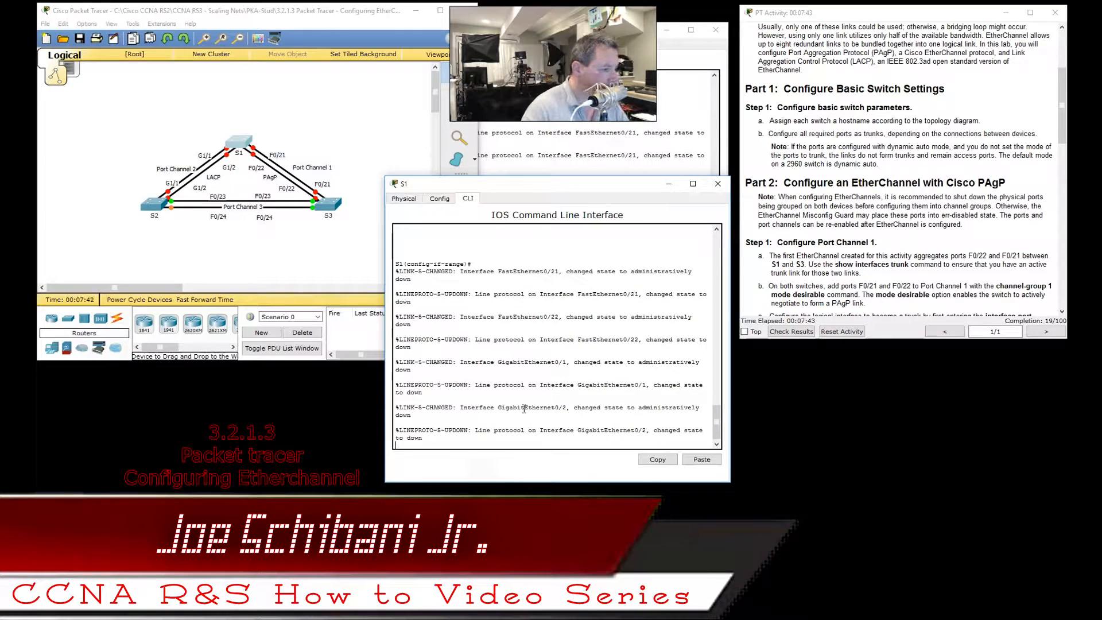
key(Return)
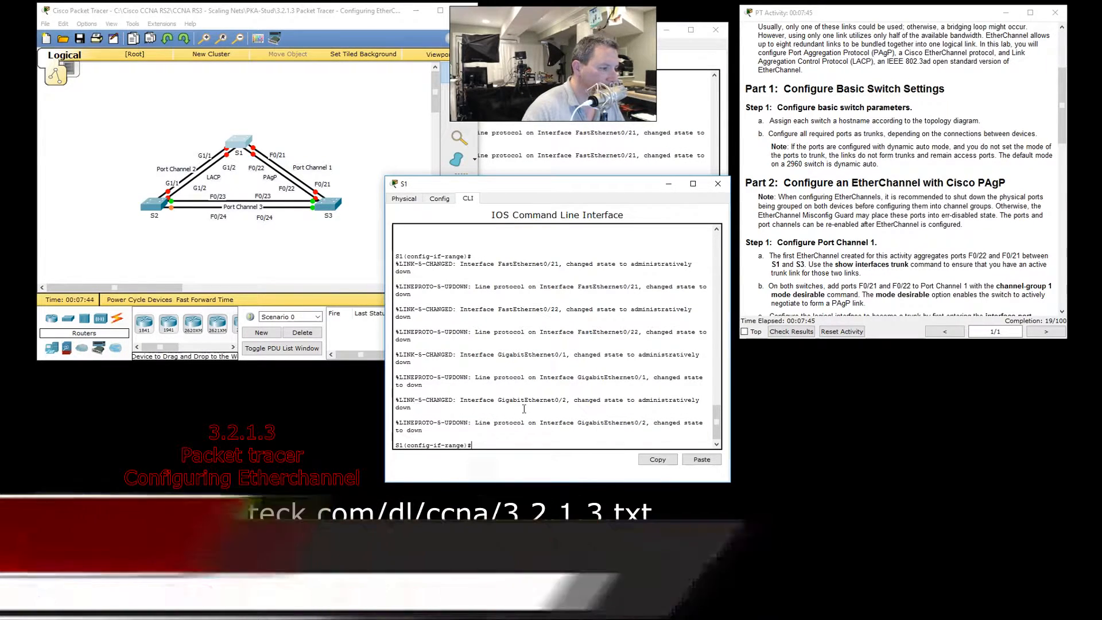
click(718, 184)
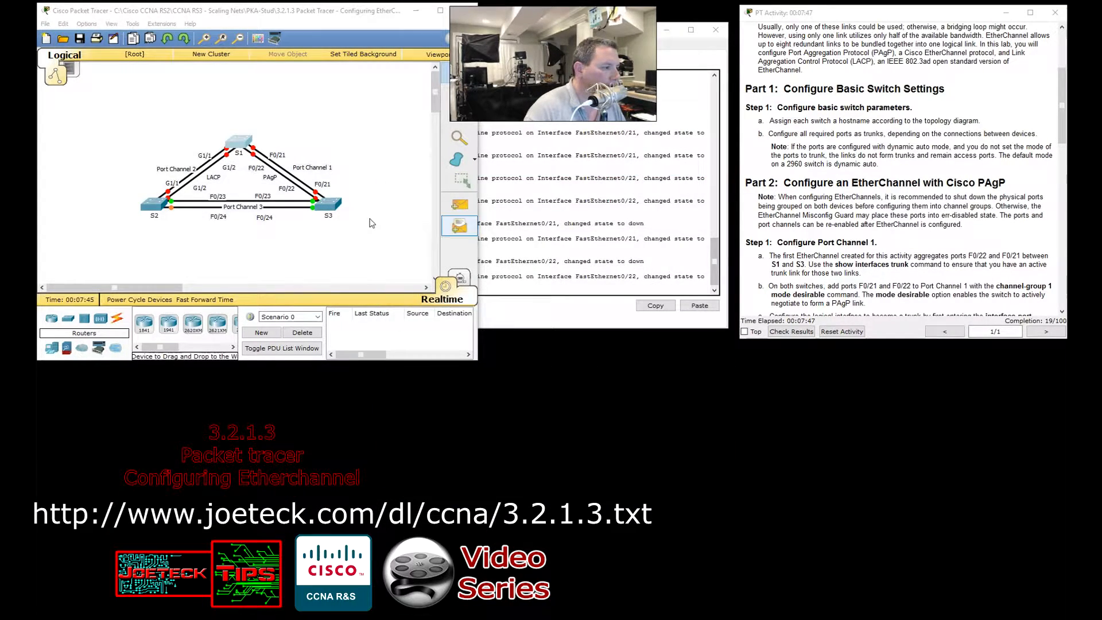
- On S2, apply the trunk configuration to f0/23-24 and g0/1-2, shut these ports down, and close the window
click(162, 209)
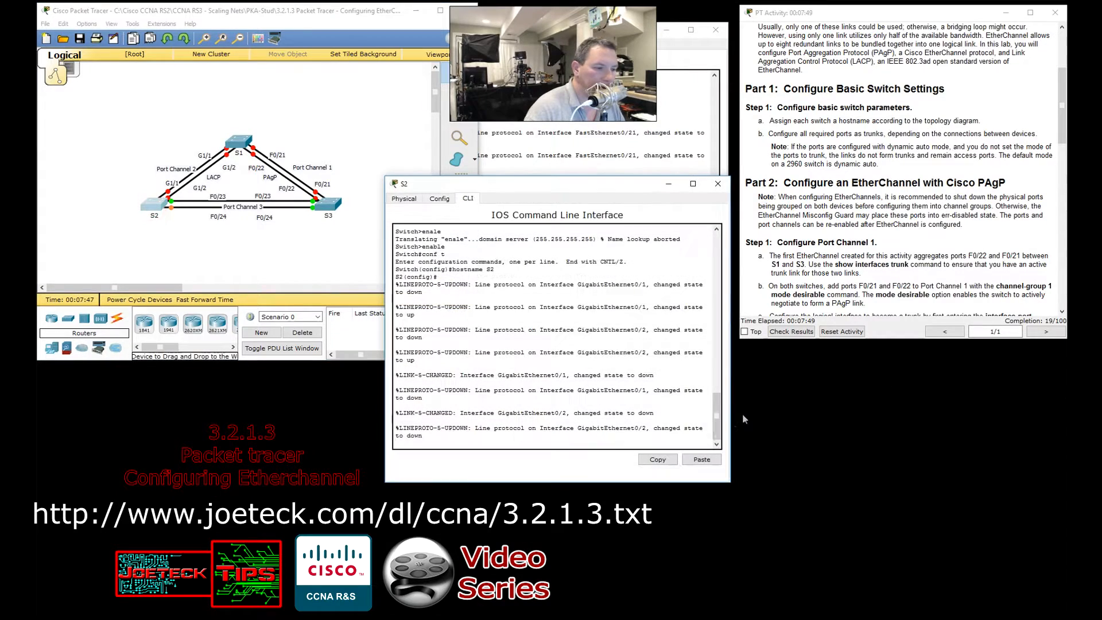
click(573, 440)
key(Return)
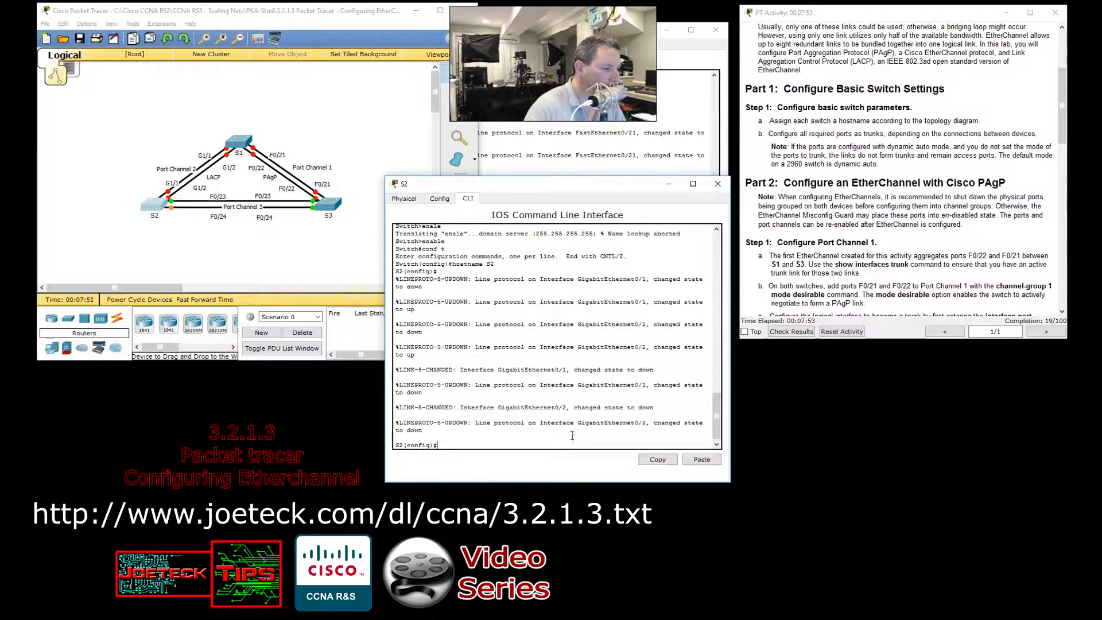
scroll(572, 436, up, 6)
scroll(572, 436, up, 5)
scroll(573, 436, down, 6)
scroll(572, 436, down, 4)
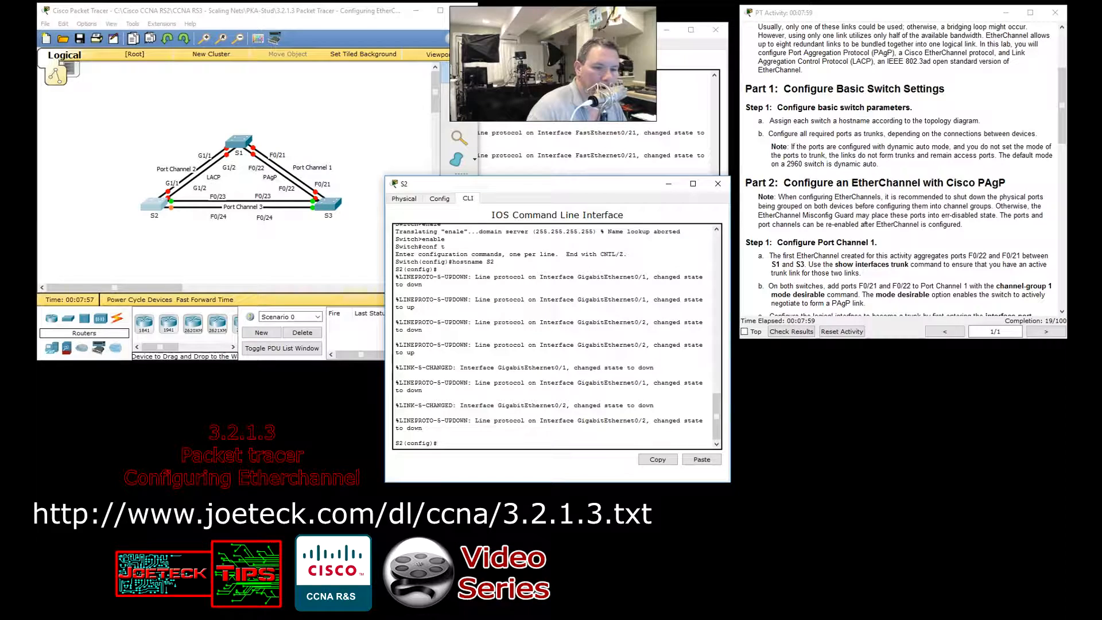
click(1065, 369)
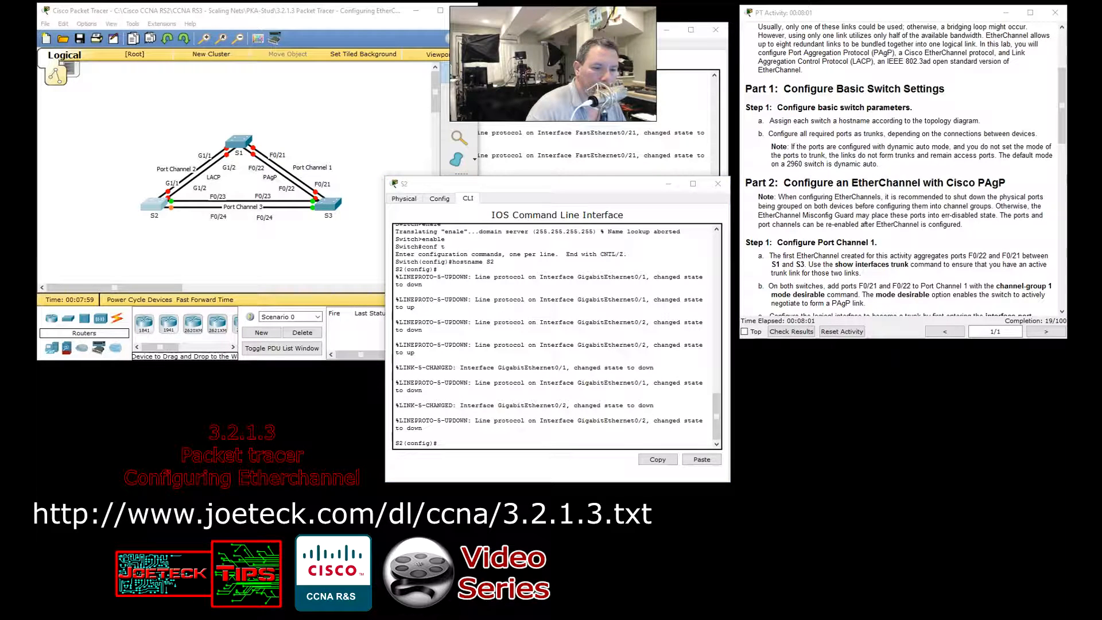
click(481, 443)
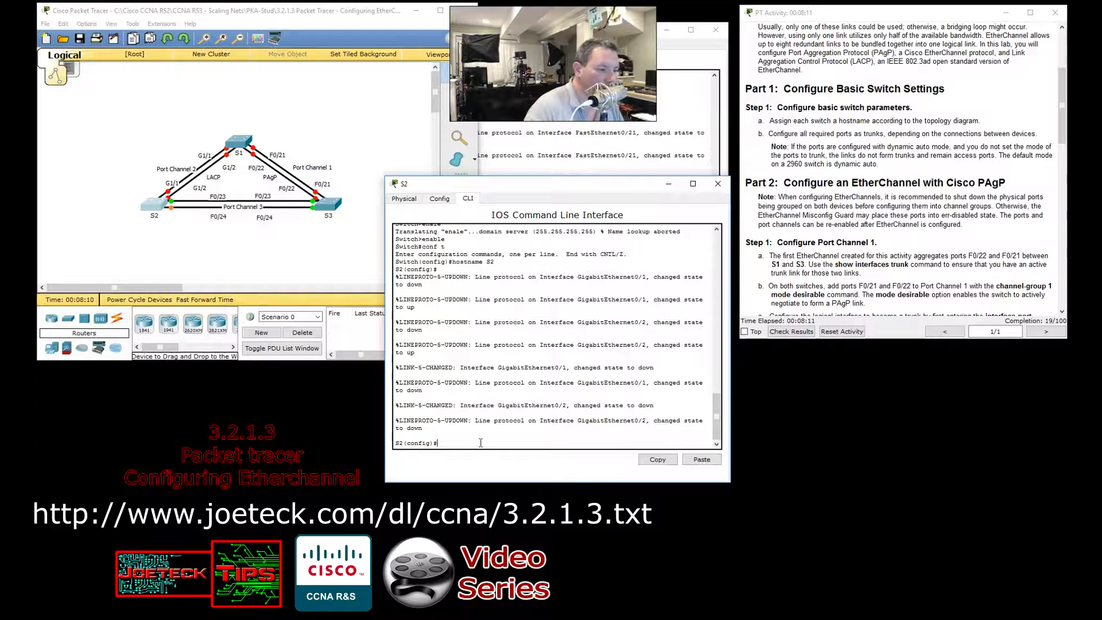
right_click(480, 443)
click(505, 460)
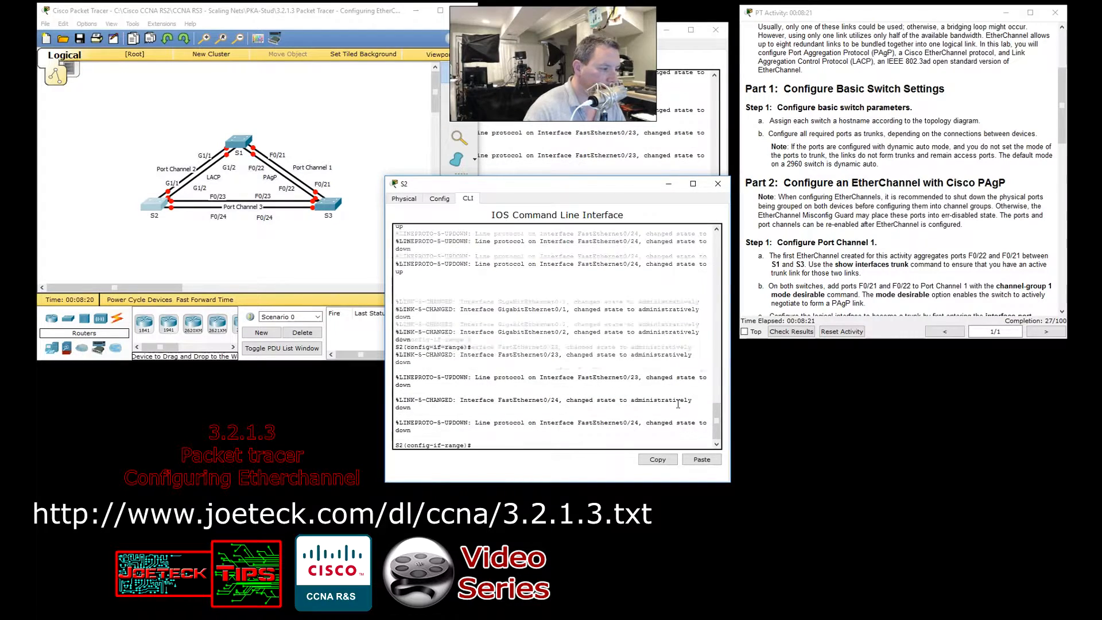
click(718, 184)
- On S3, set interface range f0/21-24 to trunk mode and shut the ports down
click(321, 208)
click(487, 285)
key(Return)
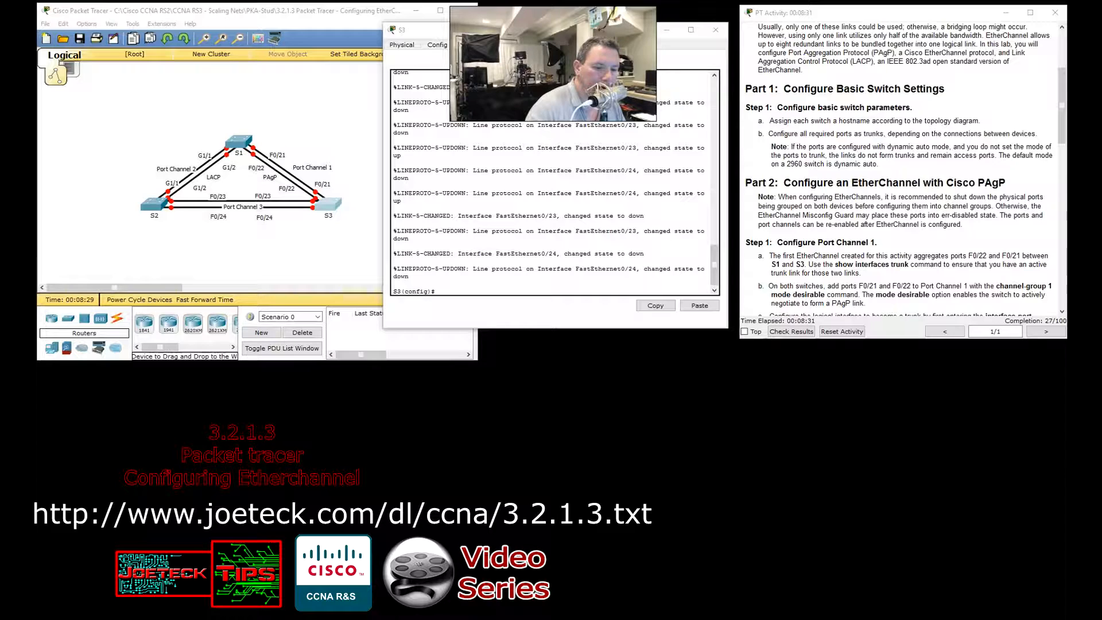
click(471, 287)
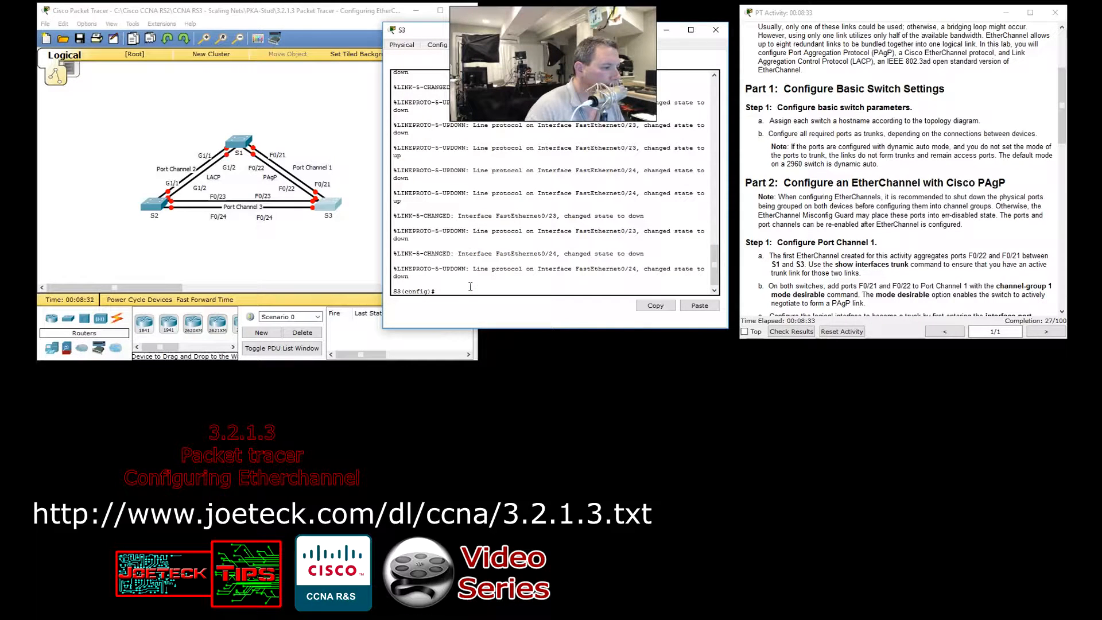
right_click(471, 291)
click(494, 314)
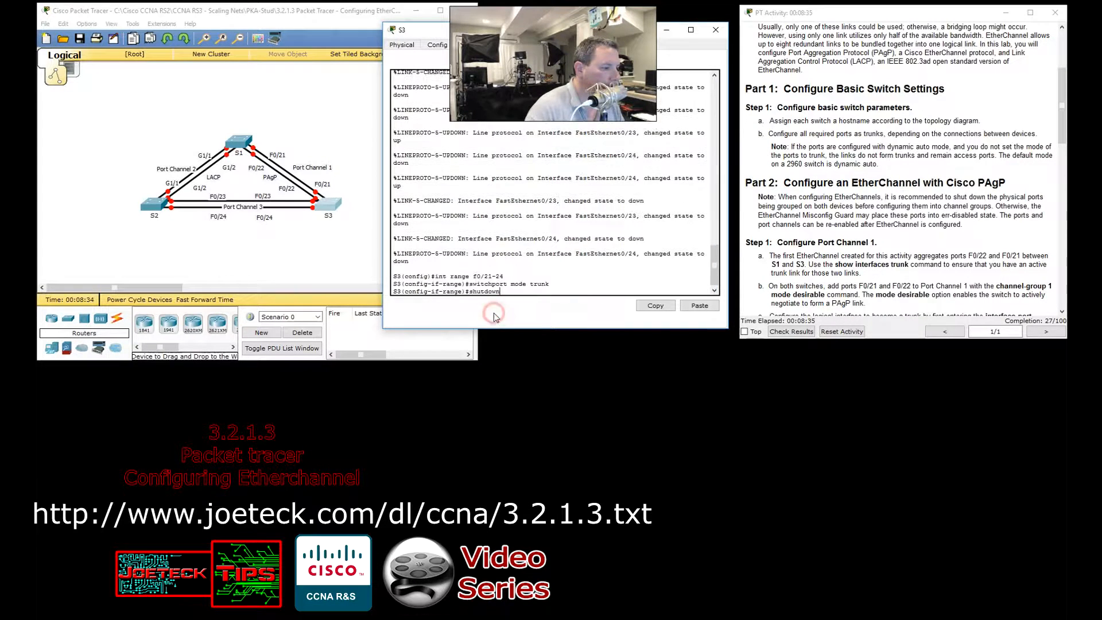
key(Return)
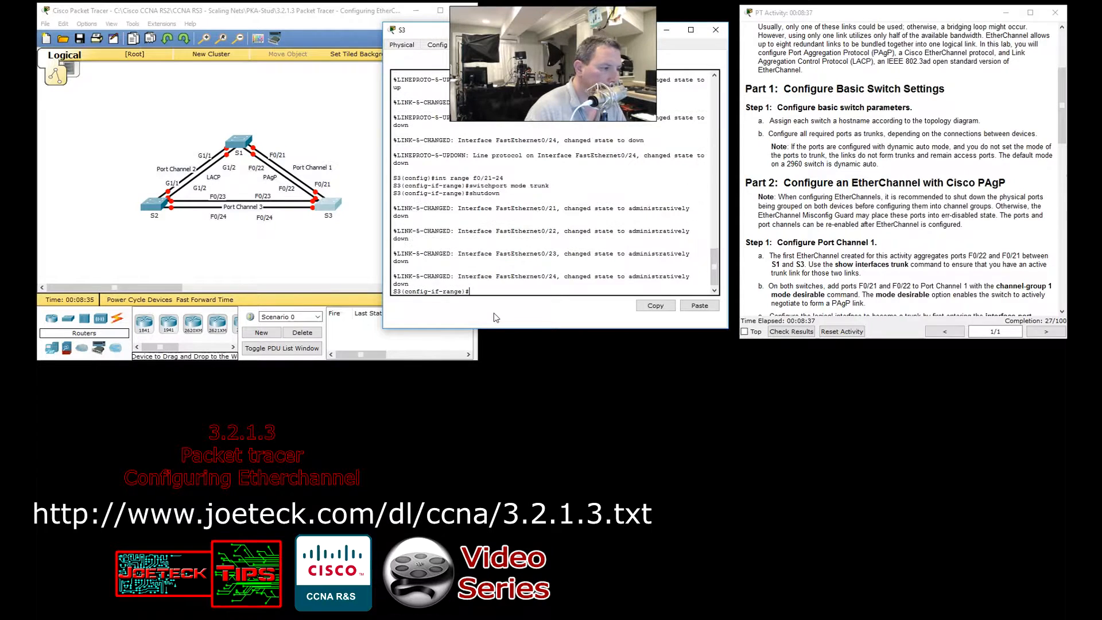
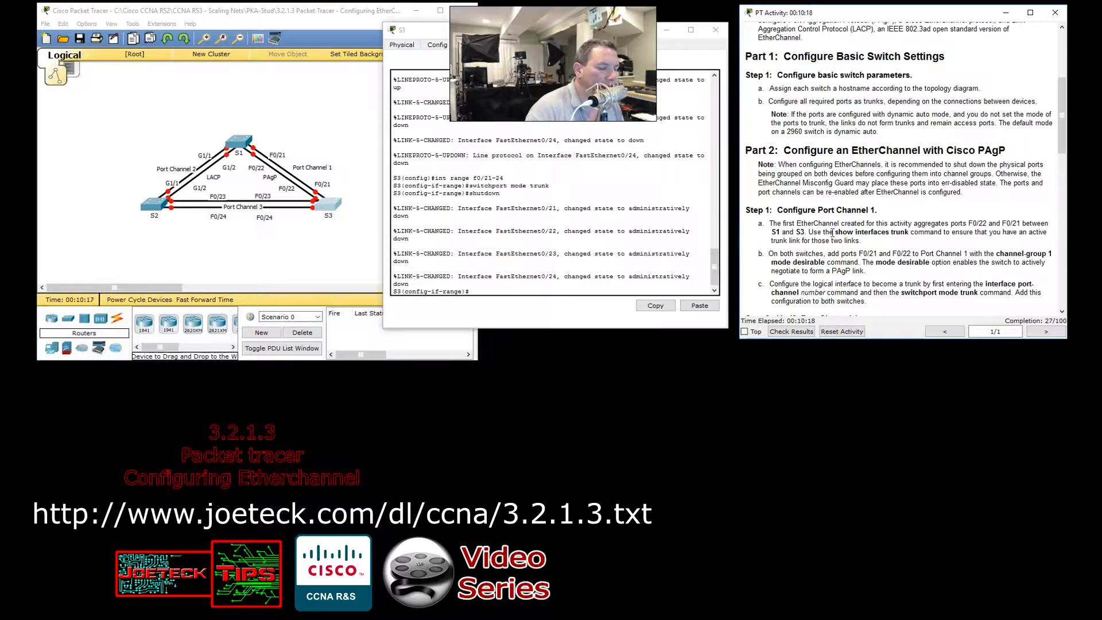
- Open S1's command line and exit interface range configuration mode
click(284, 255)
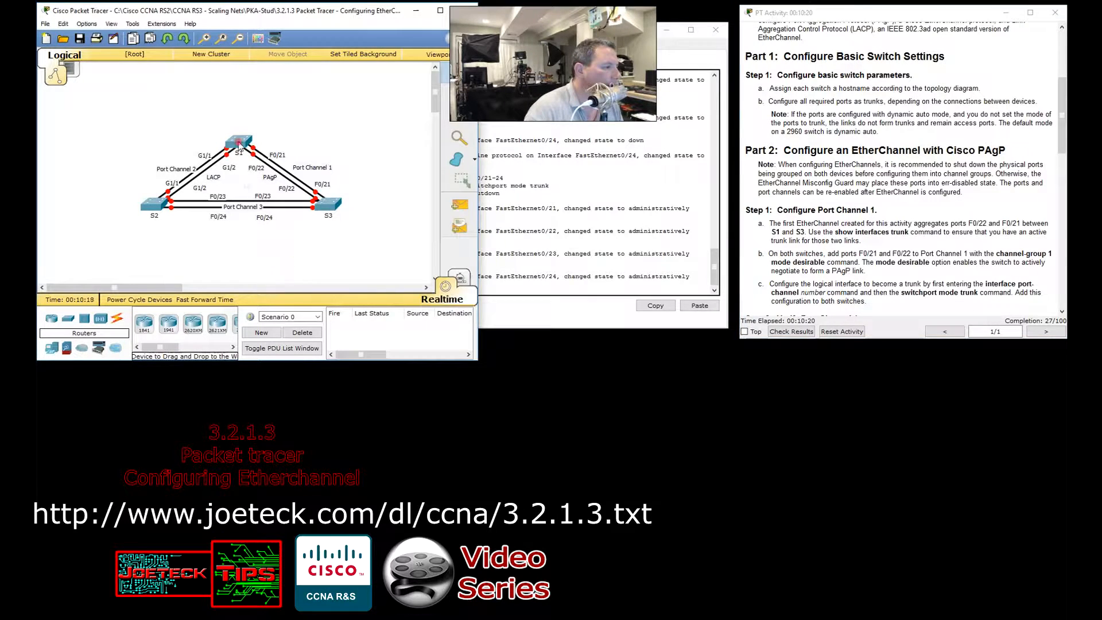
click(238, 140)
text(exit)
key(Return)
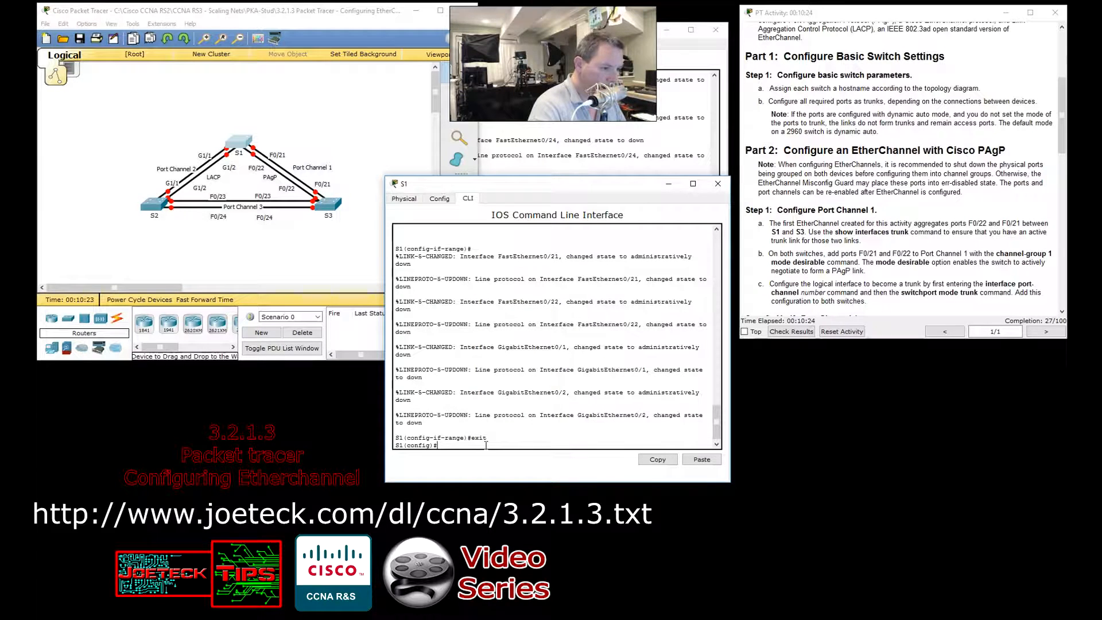
text(show)
key(Tab)
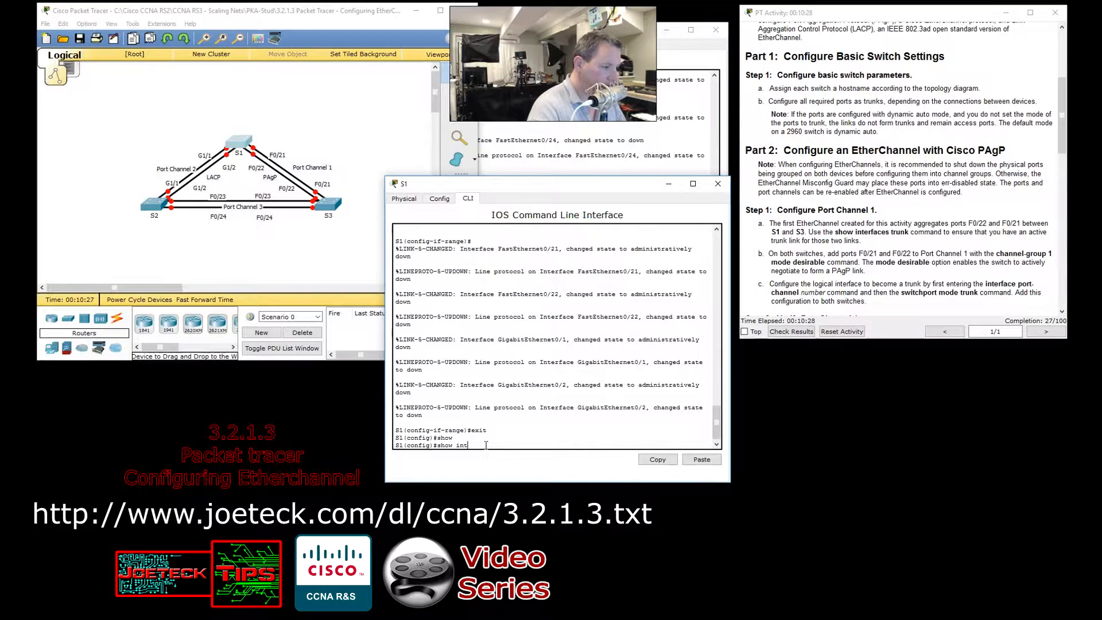
key(Tab)
text(erface)
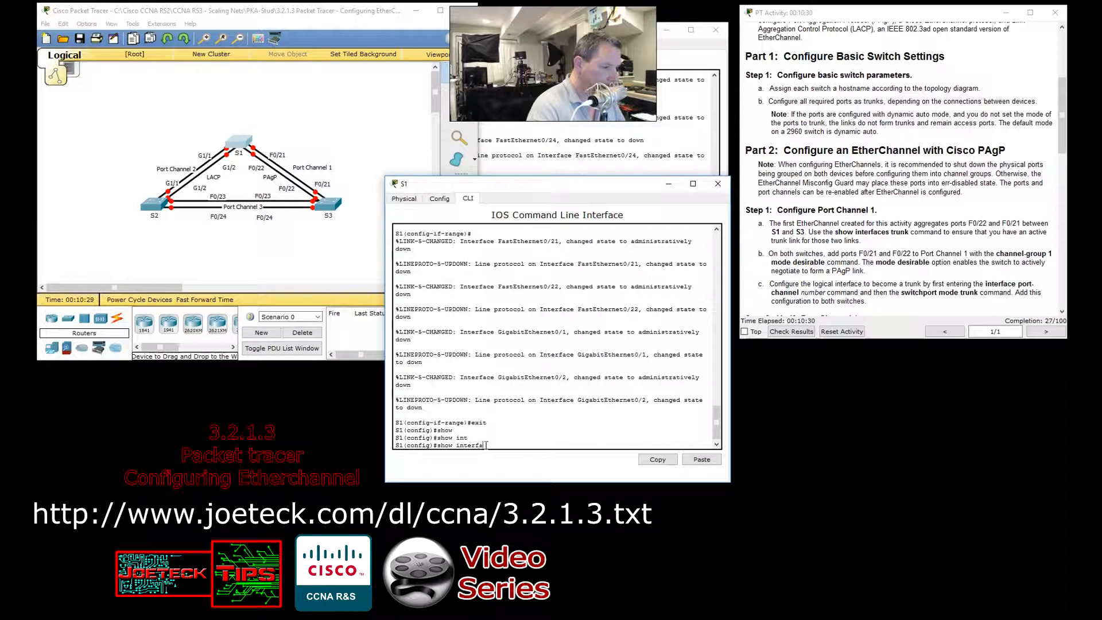
key(BackSpace)
key(BackSpace)
key(BackSpace)
key(BackSpace)
key(BackSpace)
key(BackSpace)
key(BackSpace)
key(BackSpace)
key(BackSpace)
key(BackSpace)
key(BackSpace)
key(BackSpace)
key(BackSpace)
key(BackSpace)
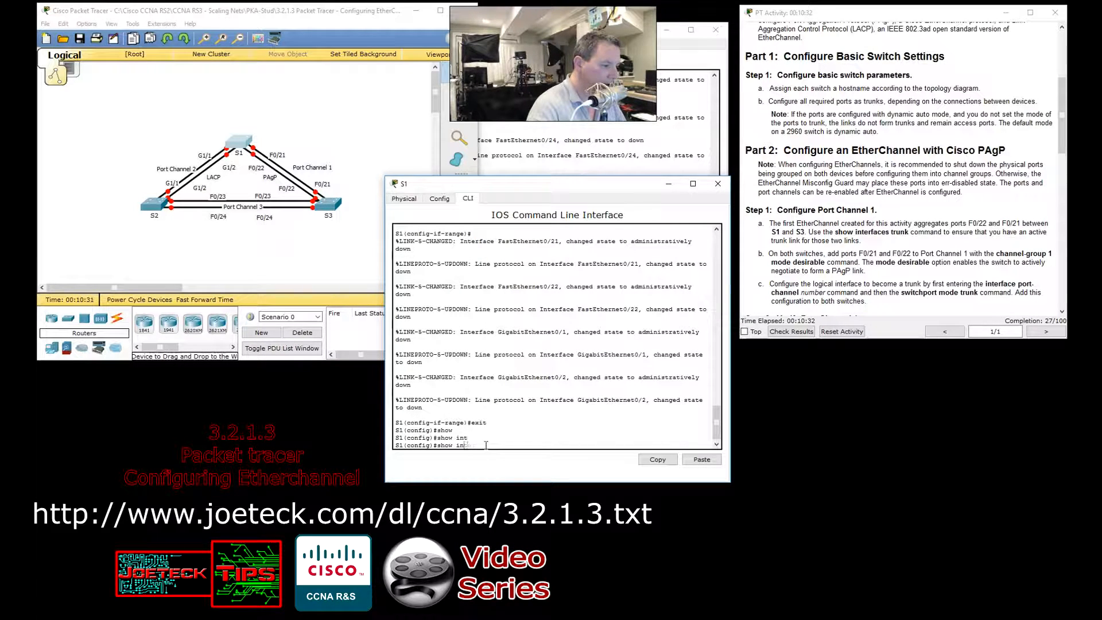
- Run do show interfaces trunk on S1 to check the trunk links, and close the S1 and S3 windows
text(do)
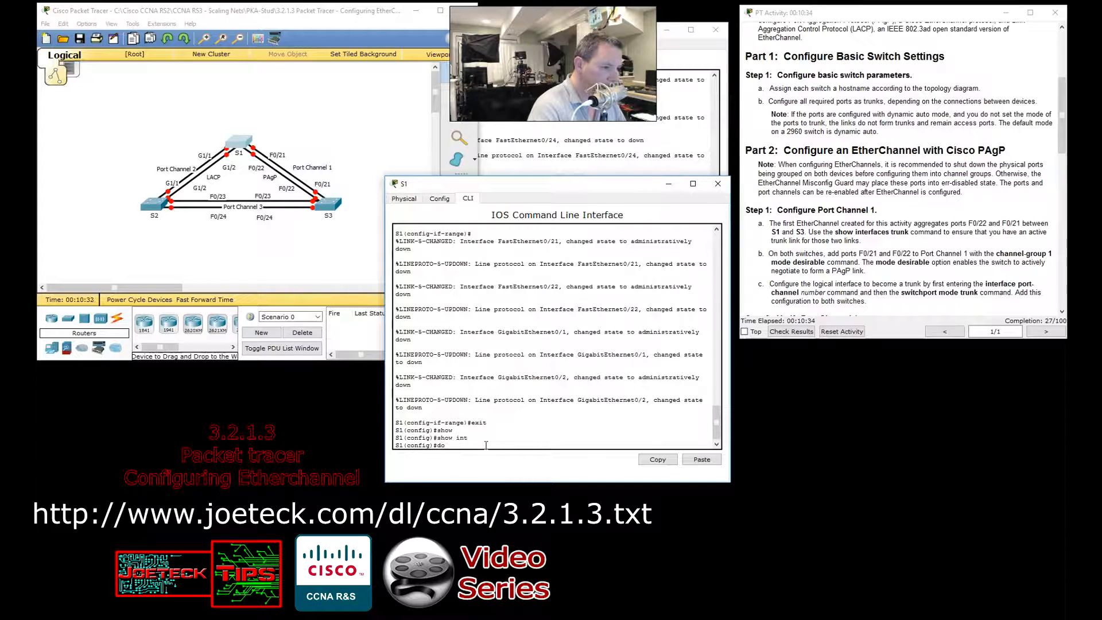
text( show)
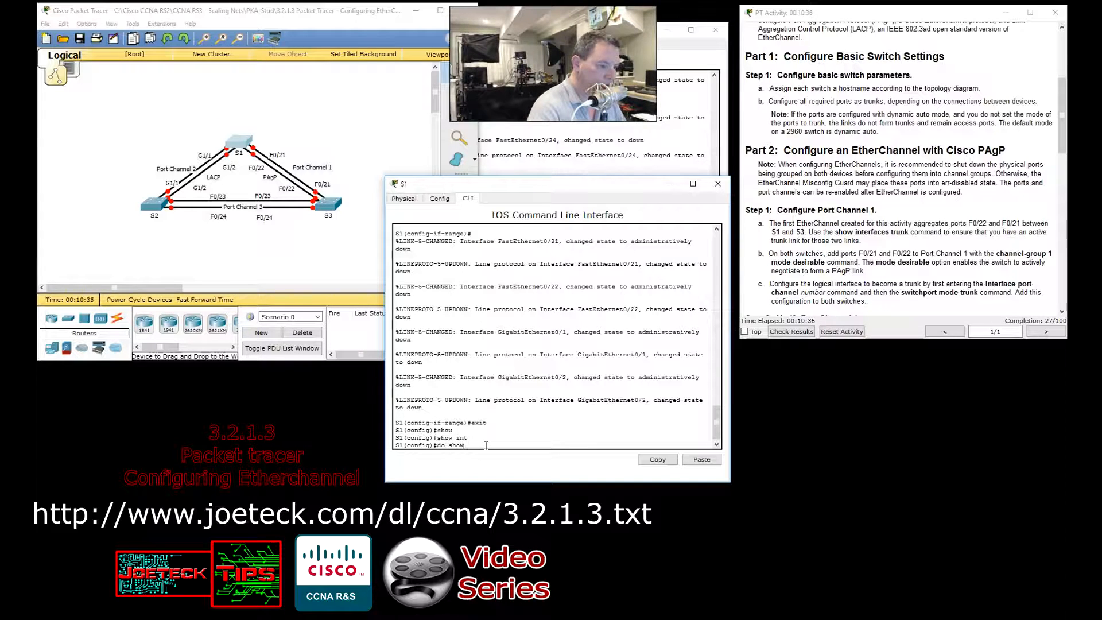
text( interfaces trun)
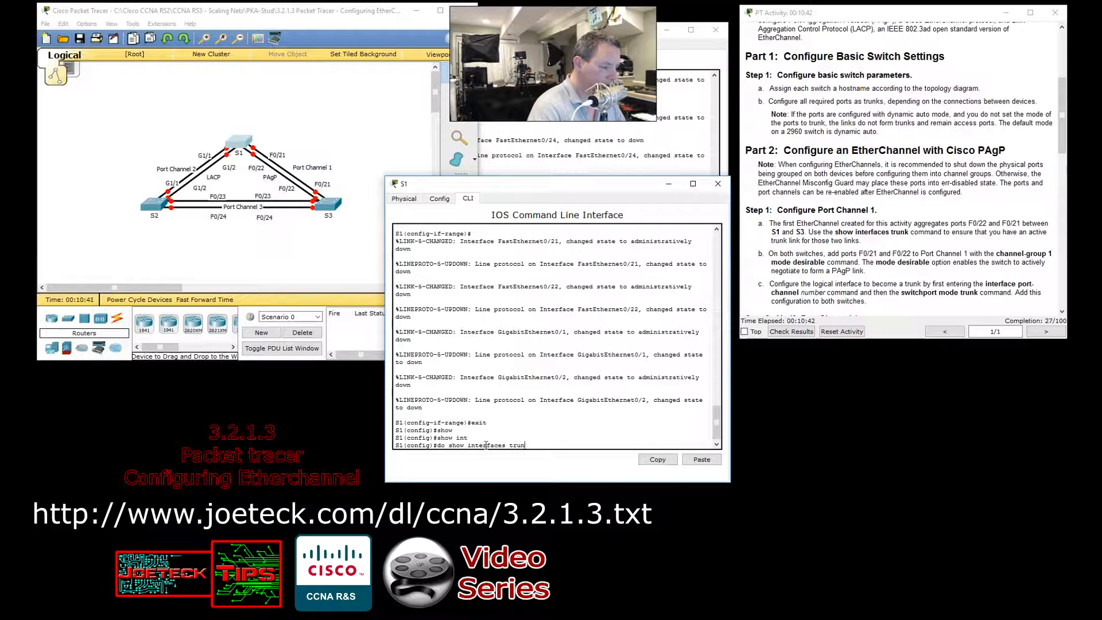
text(ckk)
key(Return)
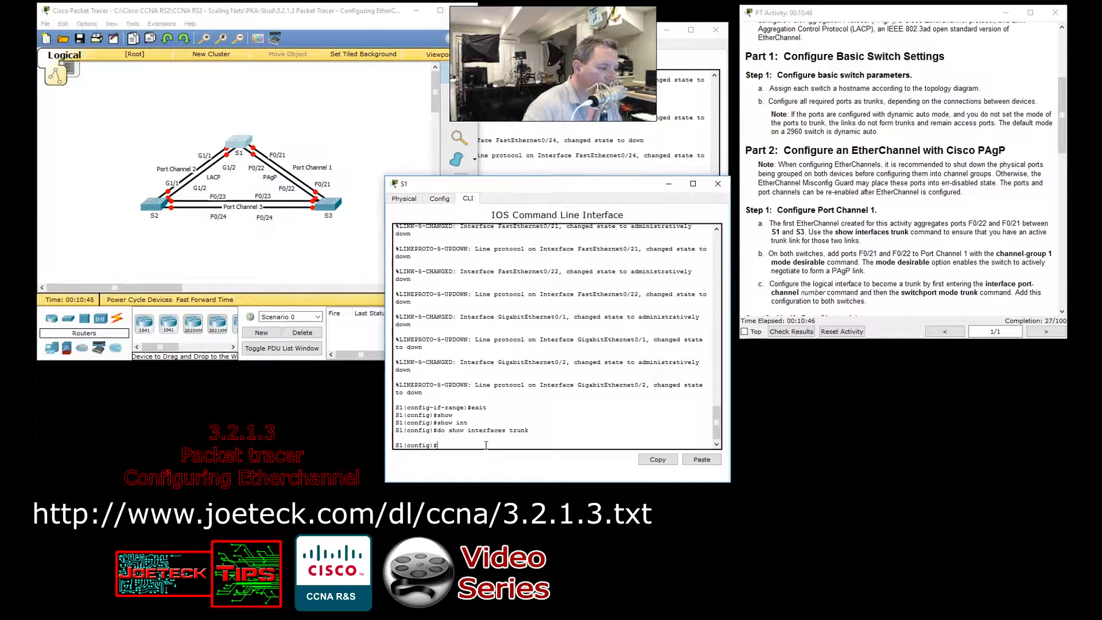
click(718, 184)
click(716, 31)
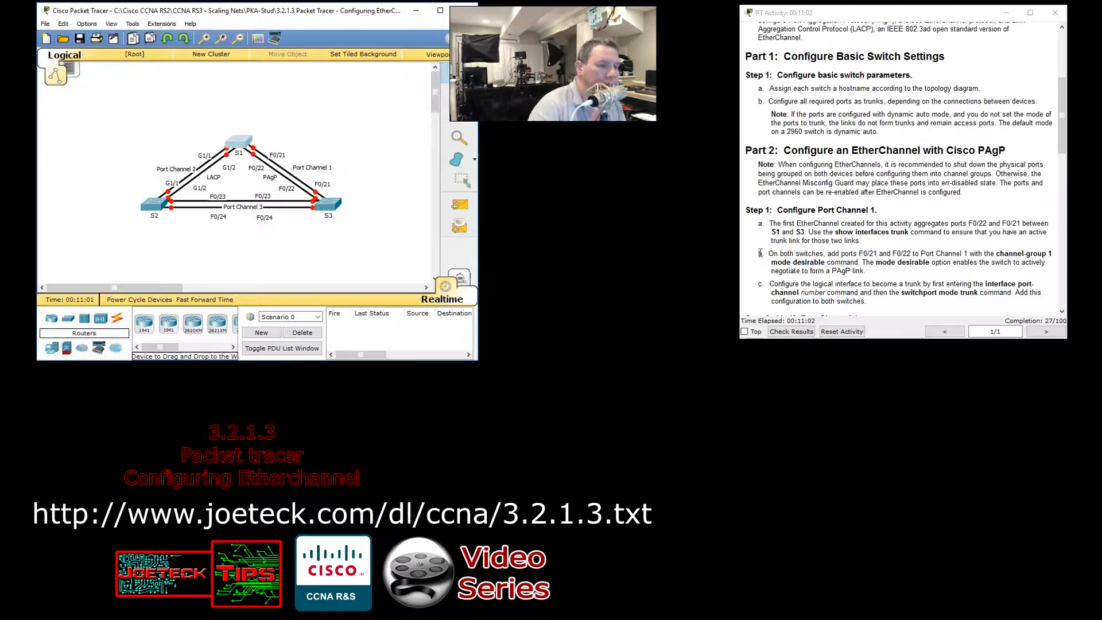
- Highlight the instruction on adding F0/21 and F0/22 to Port Channel 1 and open S1's command line beside it
drag(761, 253, 909, 269)
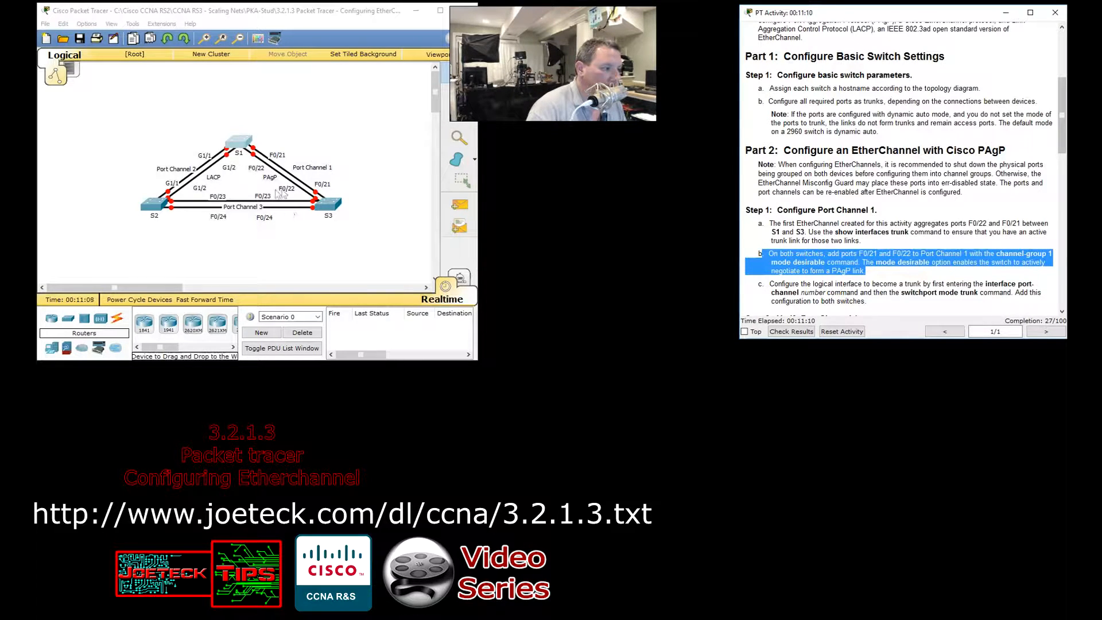
click(234, 141)
drag(540, 181, 553, 31)
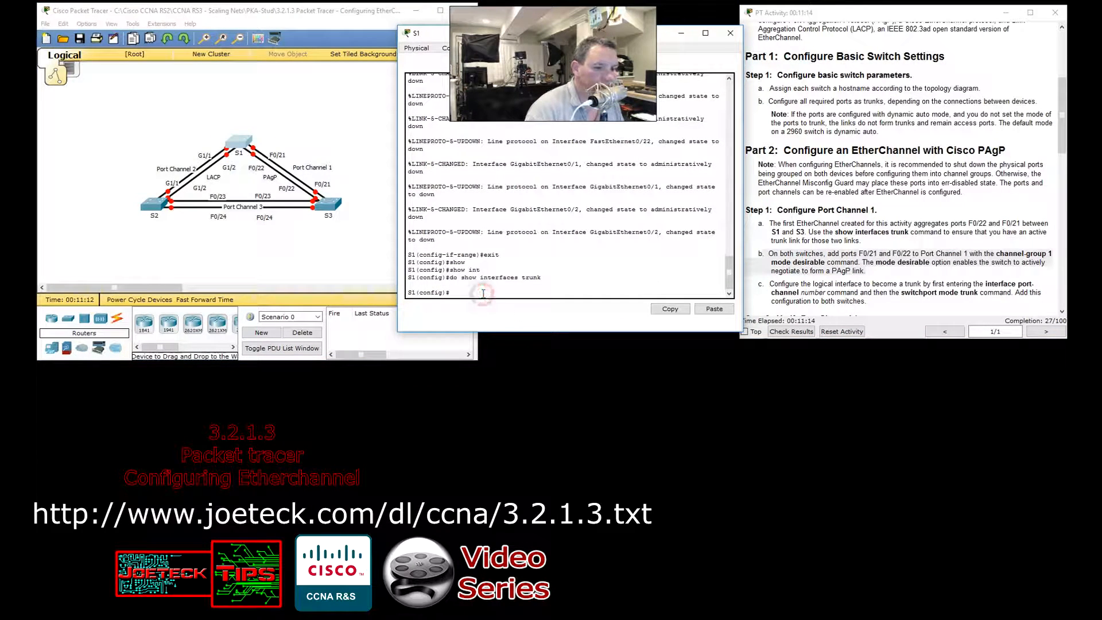
text(int)
key(Tab)
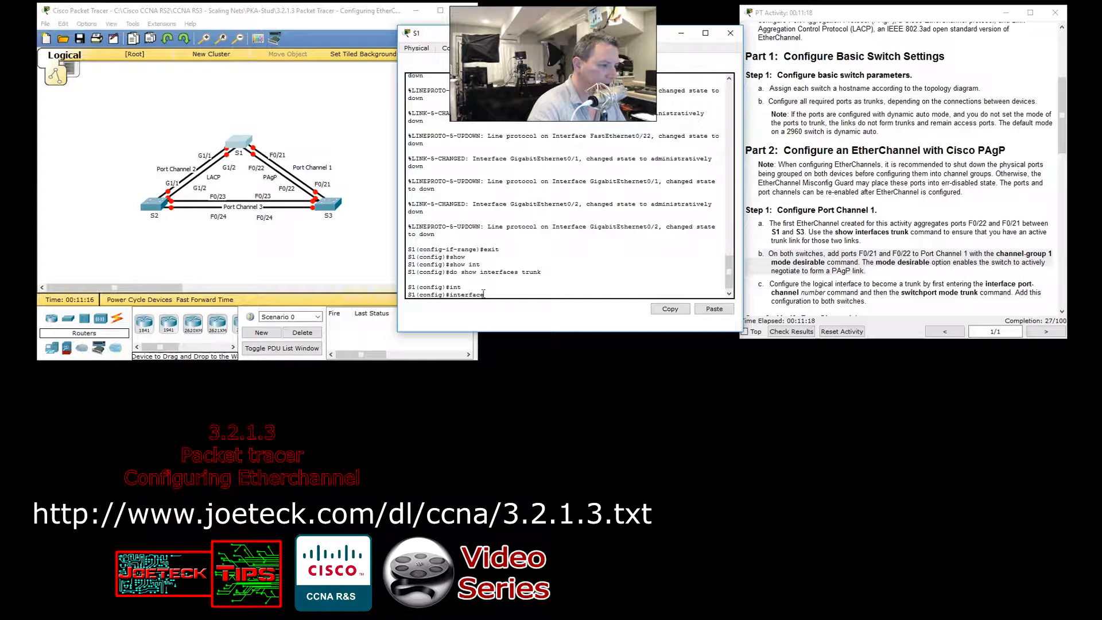
text(range)
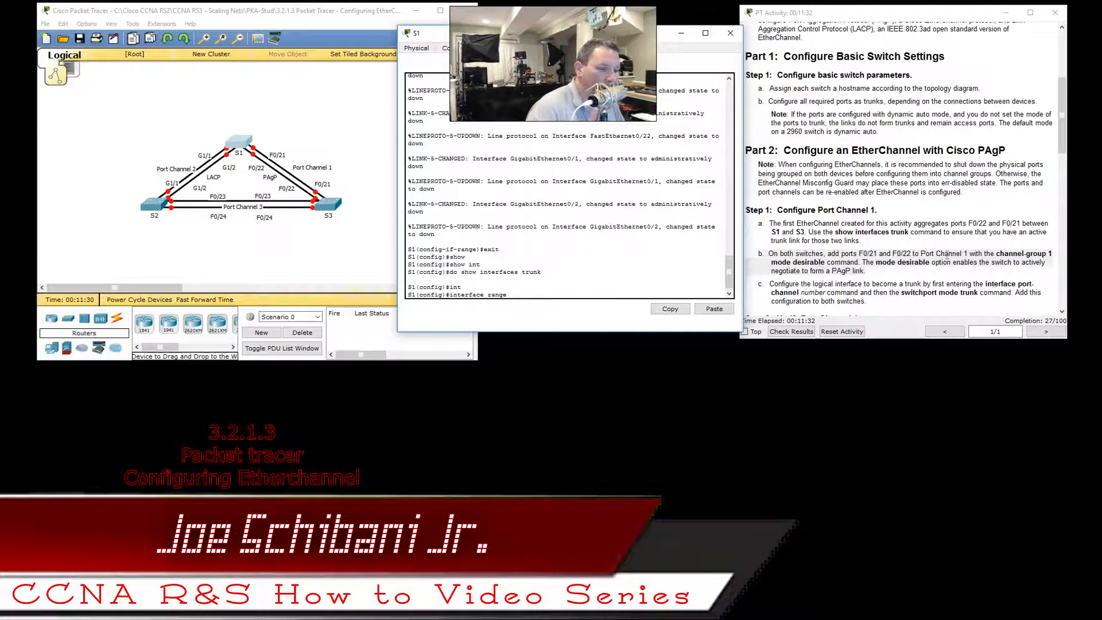
drag(997, 254, 861, 263)
click(1003, 254)
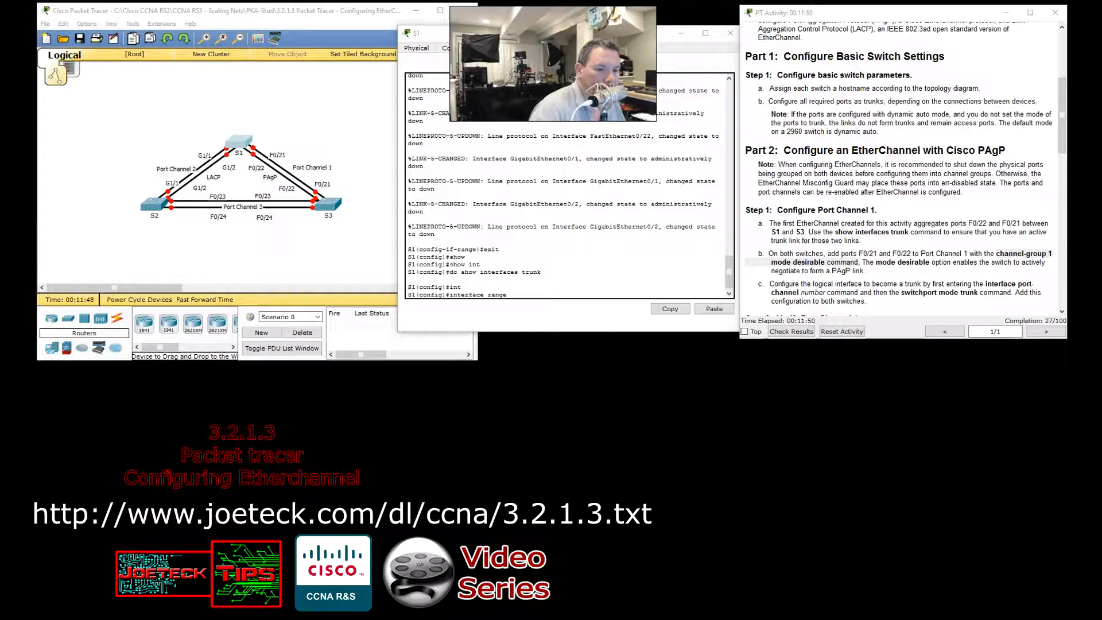
drag(508, 295, 451, 294)
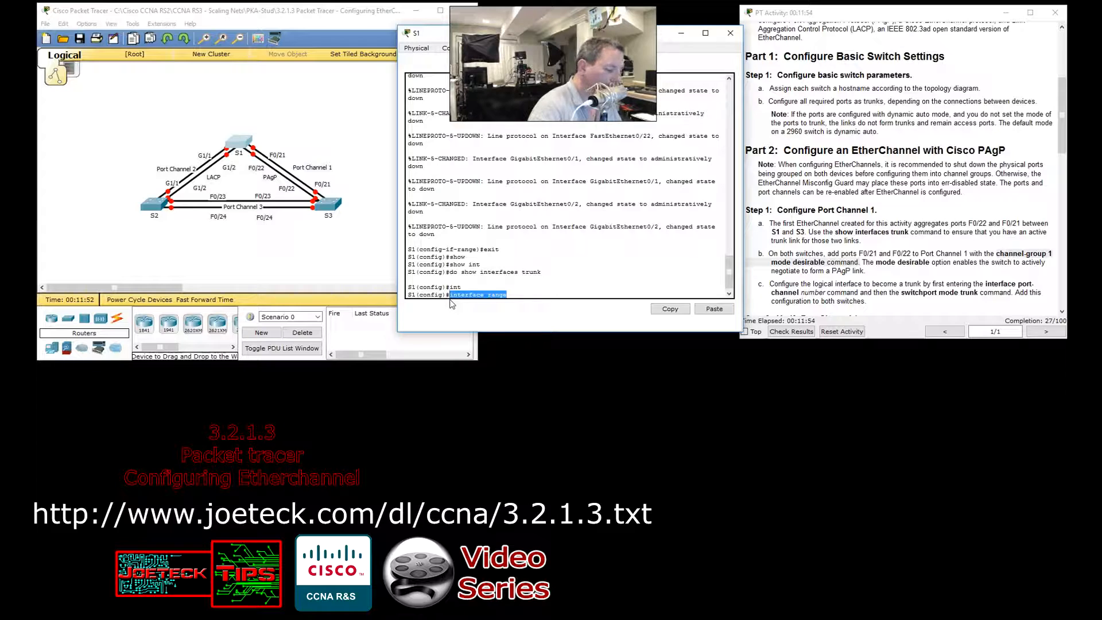
key(Return)
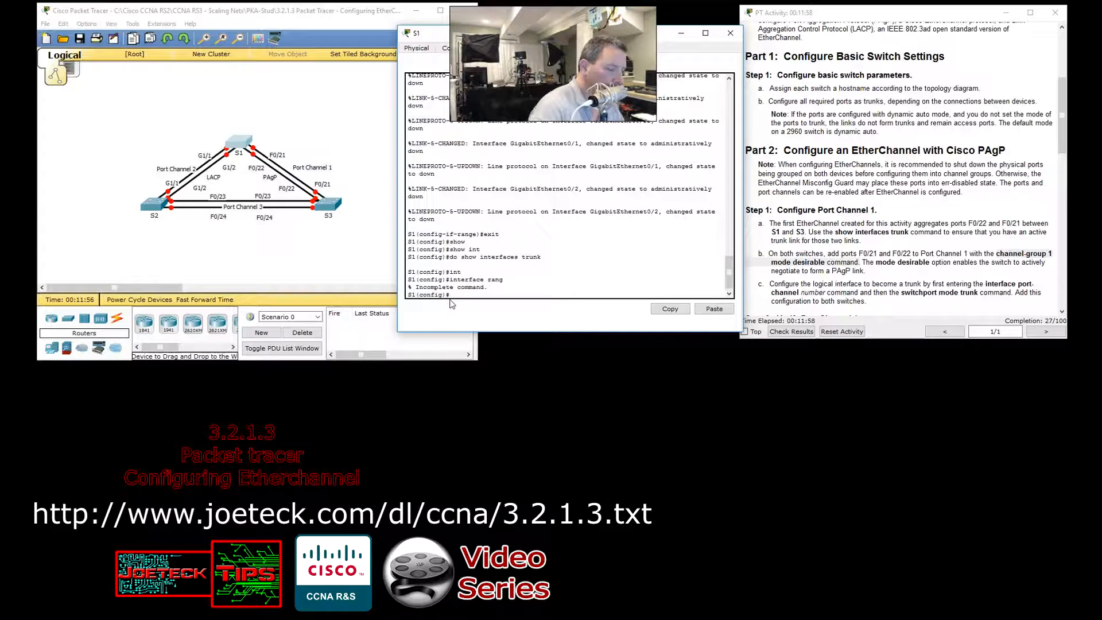
- On S1, assign interface range f0/21-22 to channel-group 1 in desirable mode
right_click(463, 295)
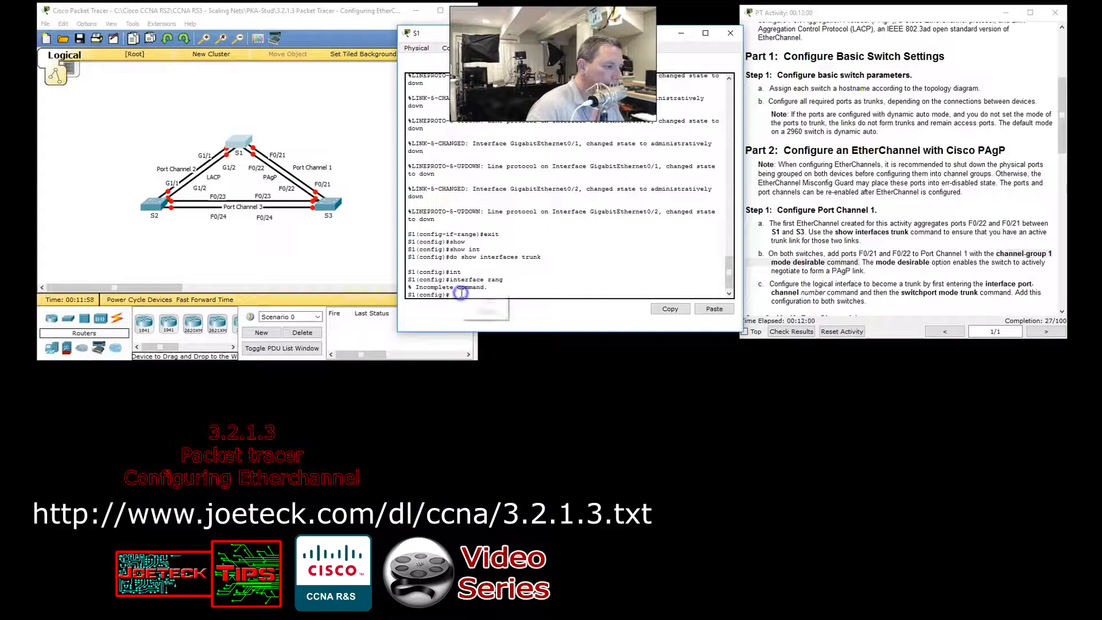
click(492, 311)
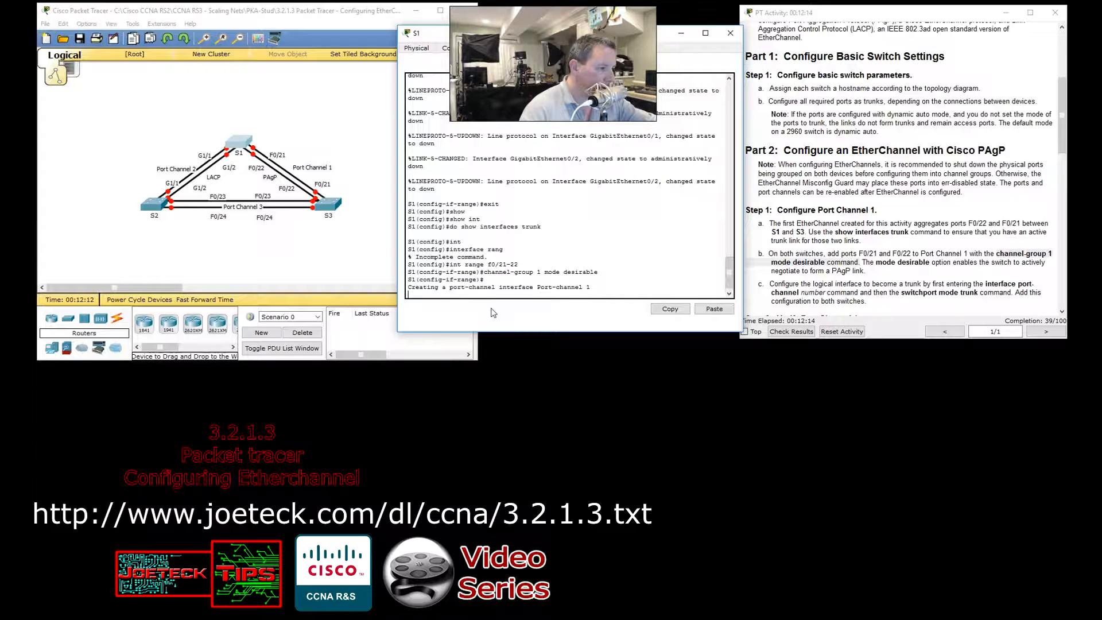
key(Return)
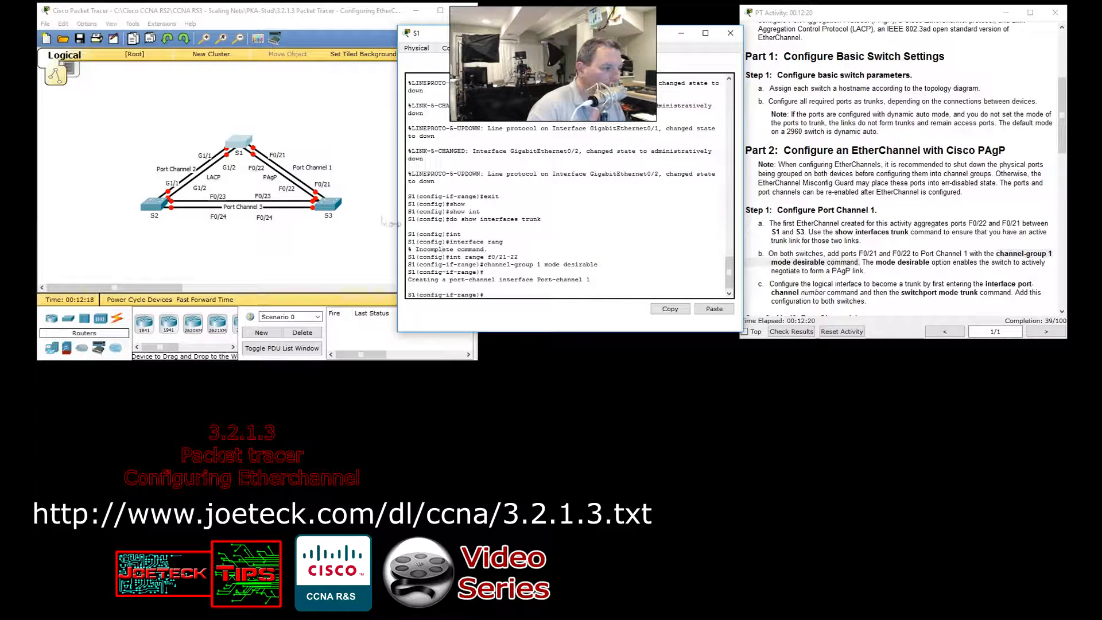
- Open S3's command line beside the activity instructions and exit interface range configuration mode
click(334, 211)
click(592, 367)
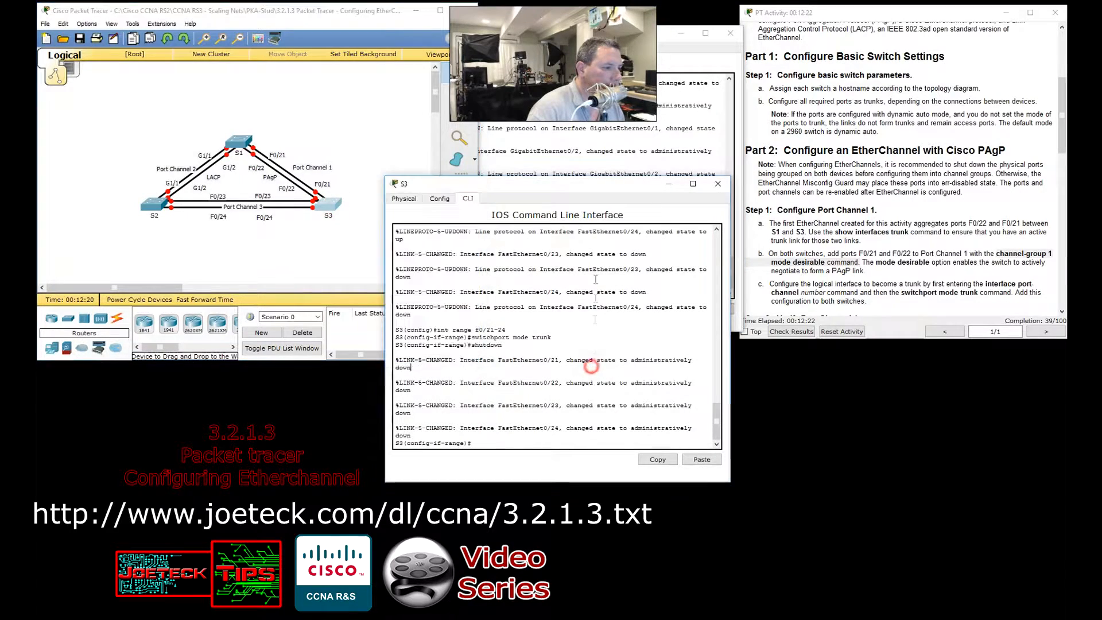
drag(603, 185, 617, 37)
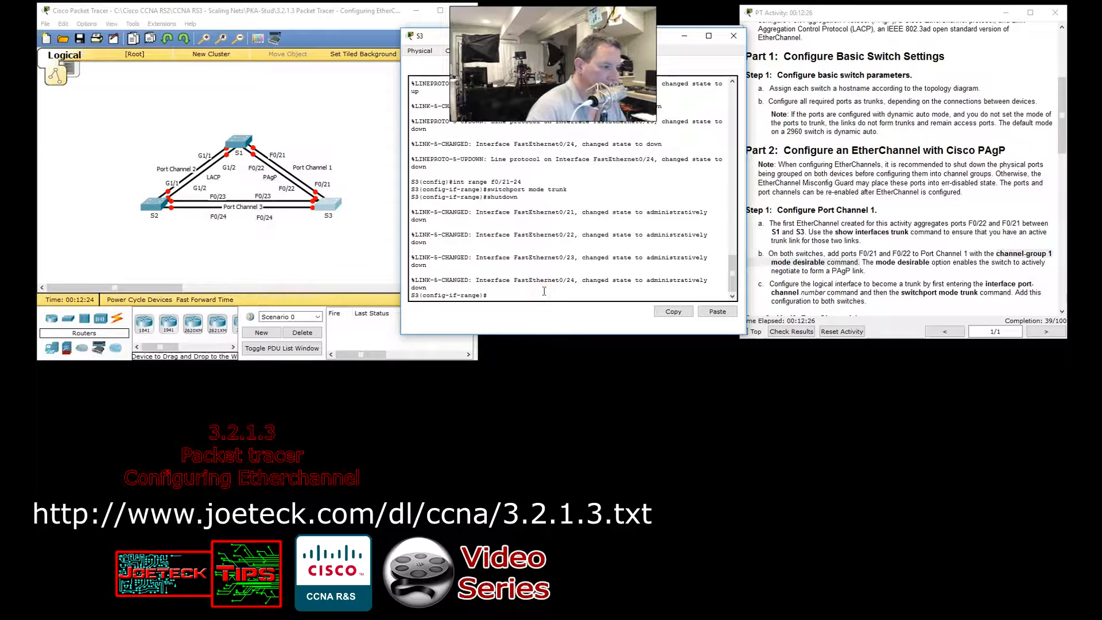
text(exi)
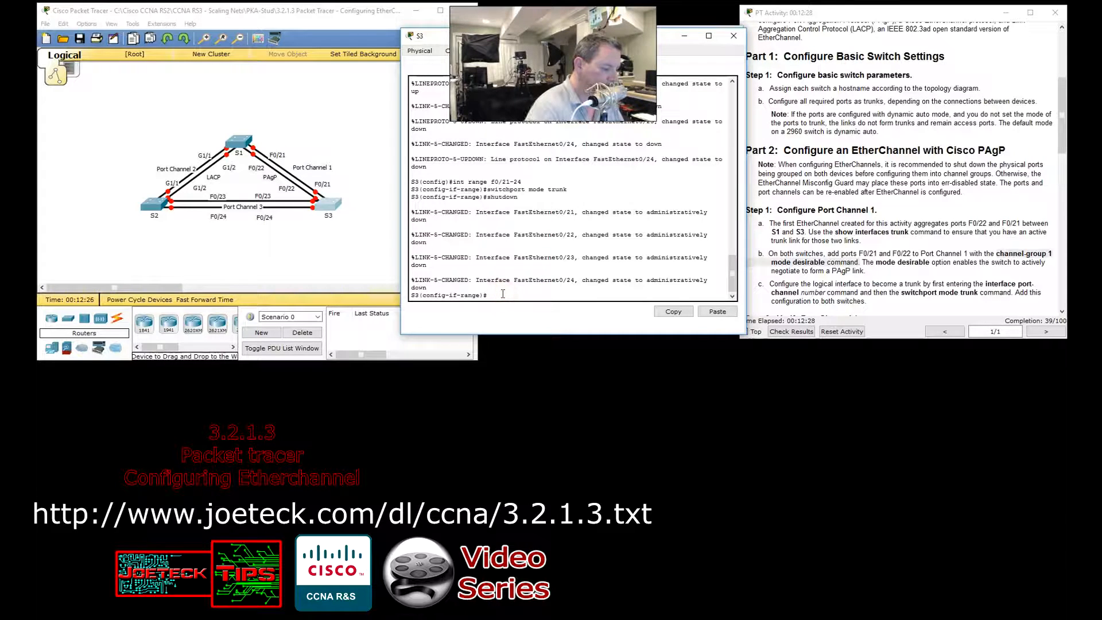
text(t)
key(Return)
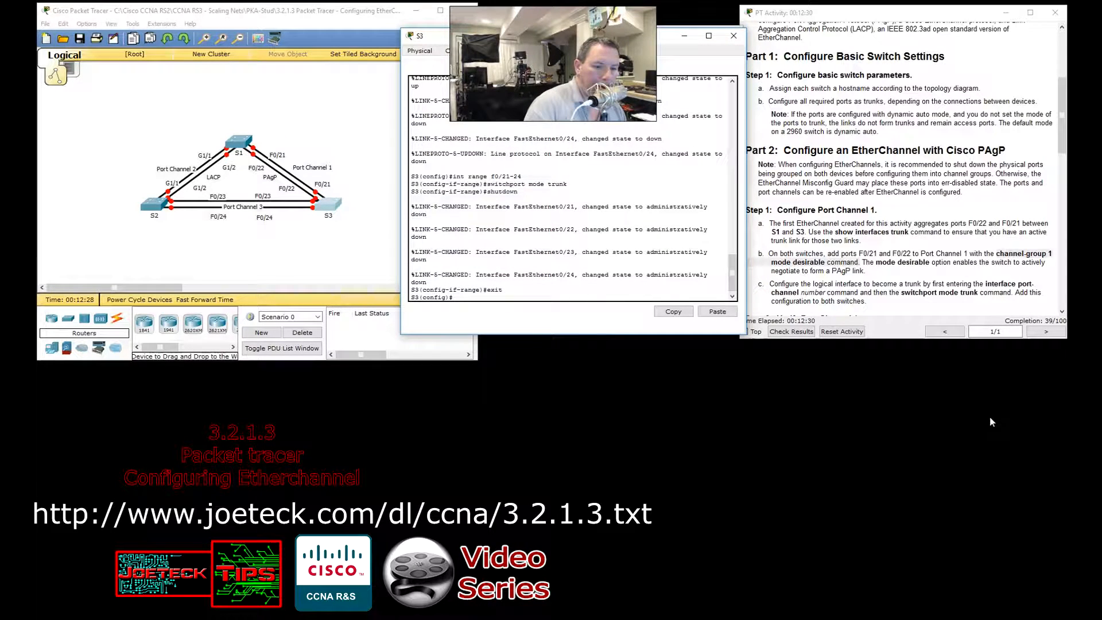
- On S3, assign interface range f0/21-22 to channel-group 1 in desirable mode and return to the activity instructions
key(alt+Tab)
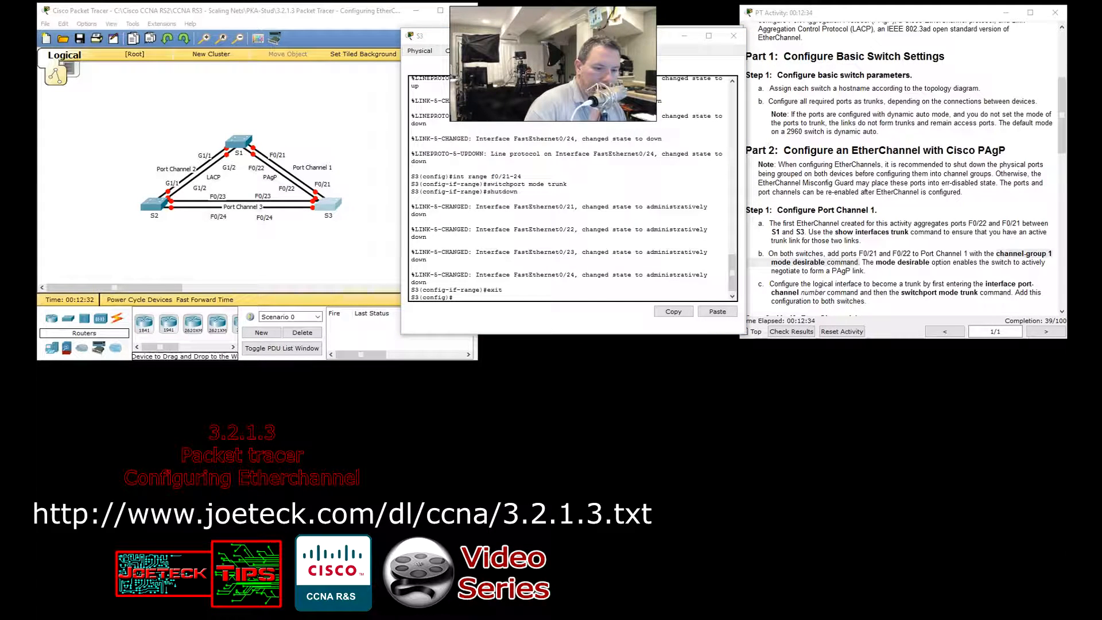
click(471, 296)
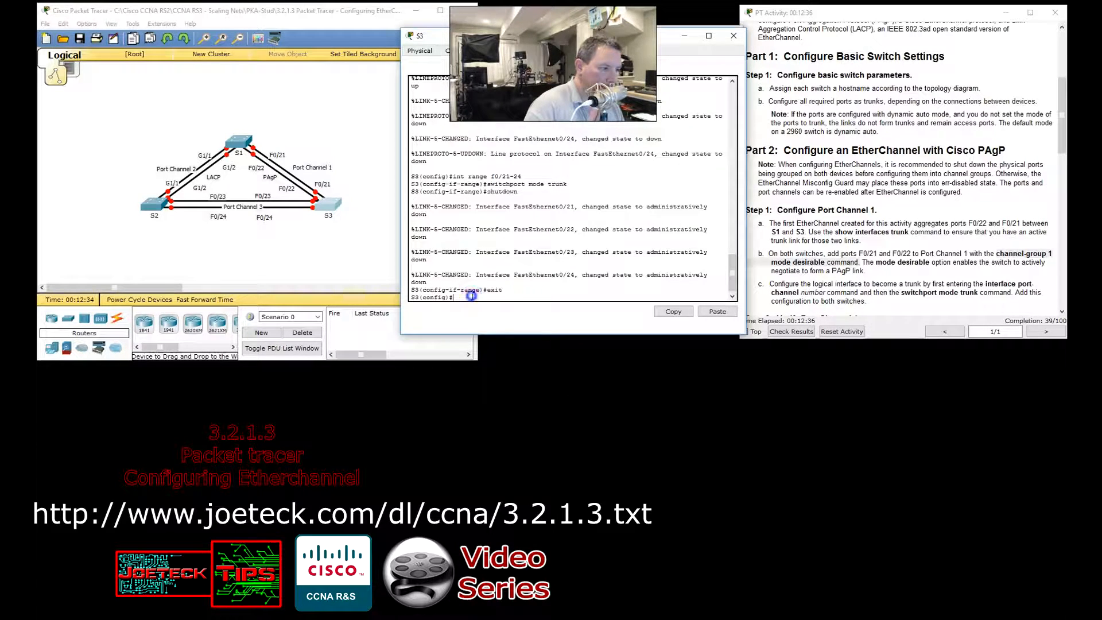
text(int range f0/21-22 channel-group 1 mode desirable)
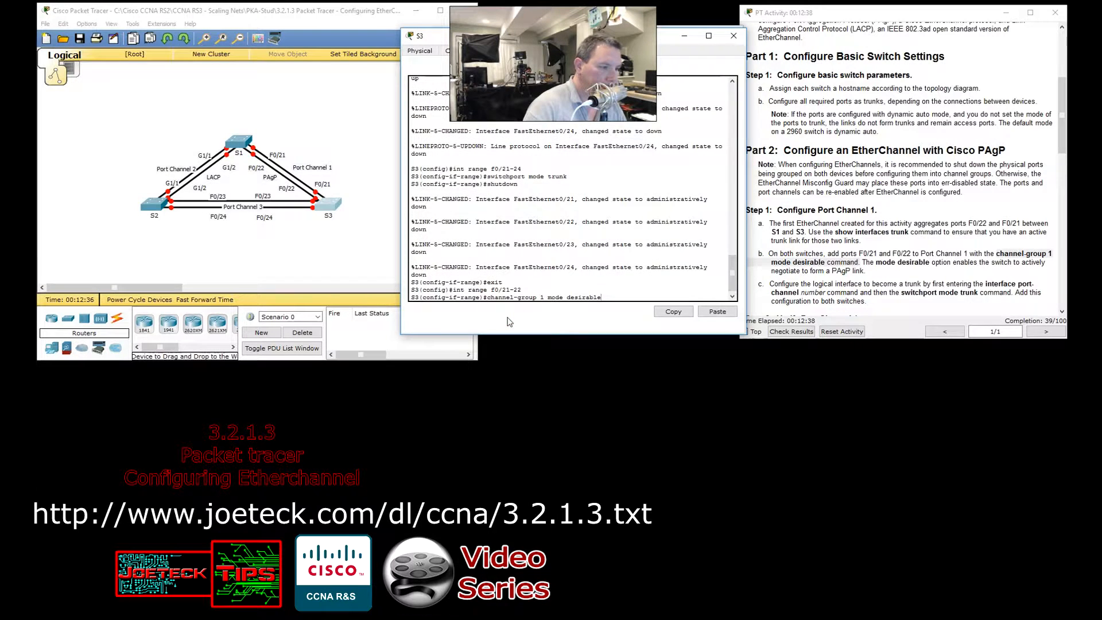
key(Return)
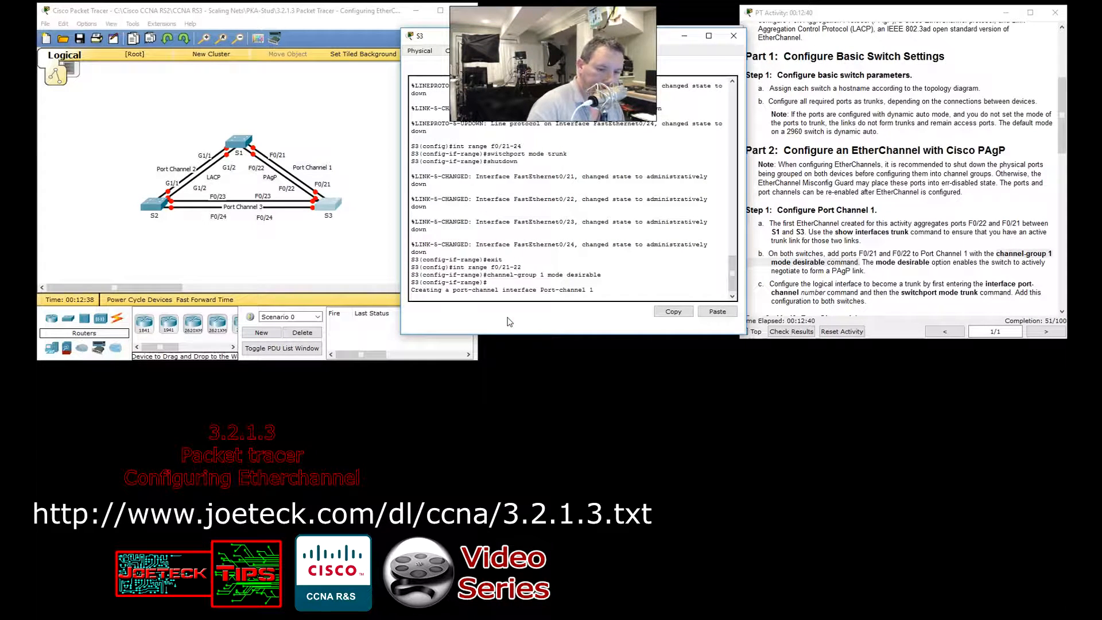
key(Return)
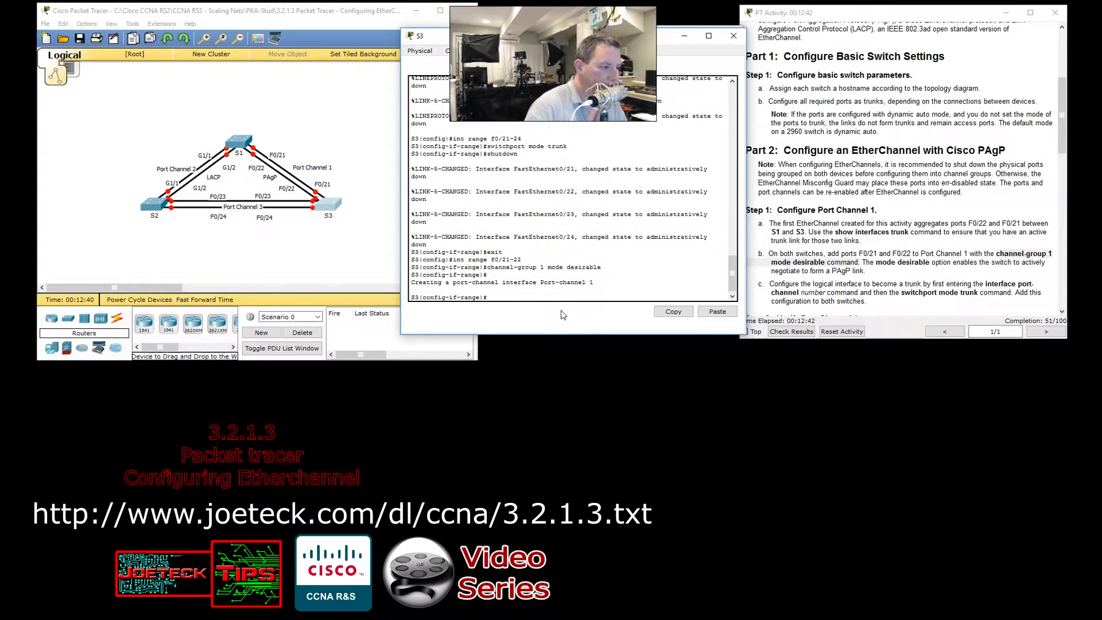
click(1061, 326)
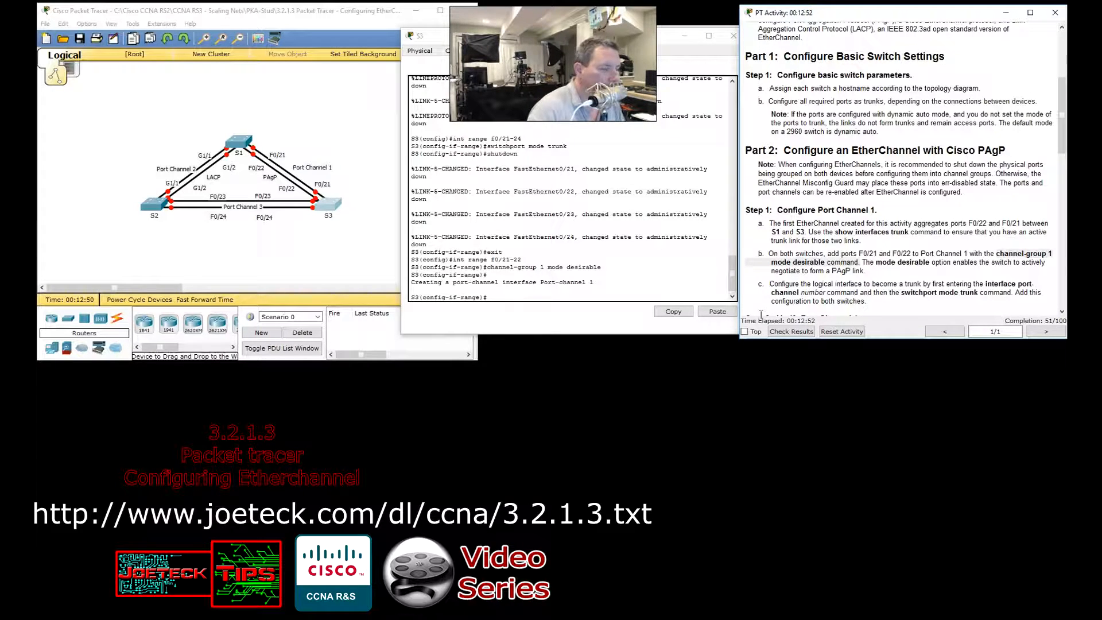
- Highlight the activity instruction on making the logical port-channel interface a trunk on both switches
click(525, 296)
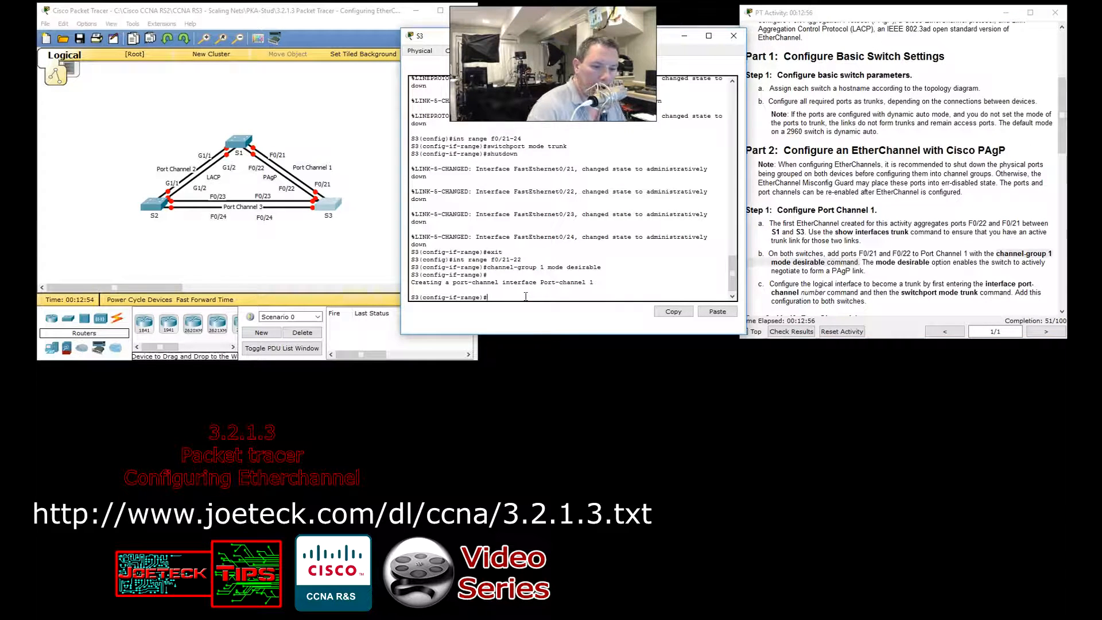
click(811, 294)
scroll(811, 293, down, 1)
scroll(810, 294, down, 1)
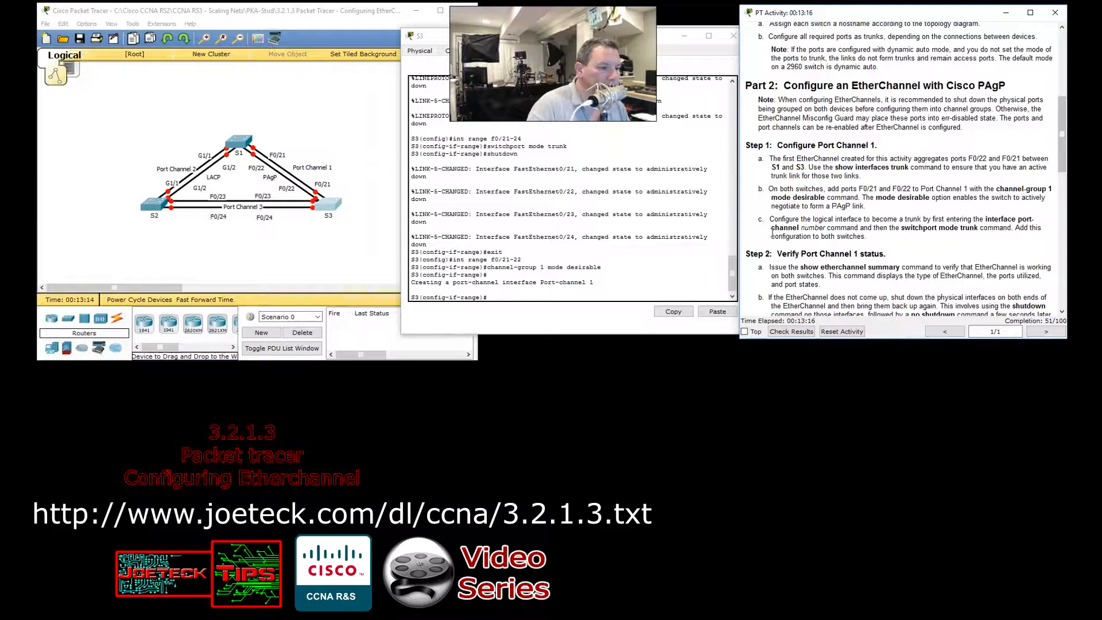
drag(769, 219, 1038, 229)
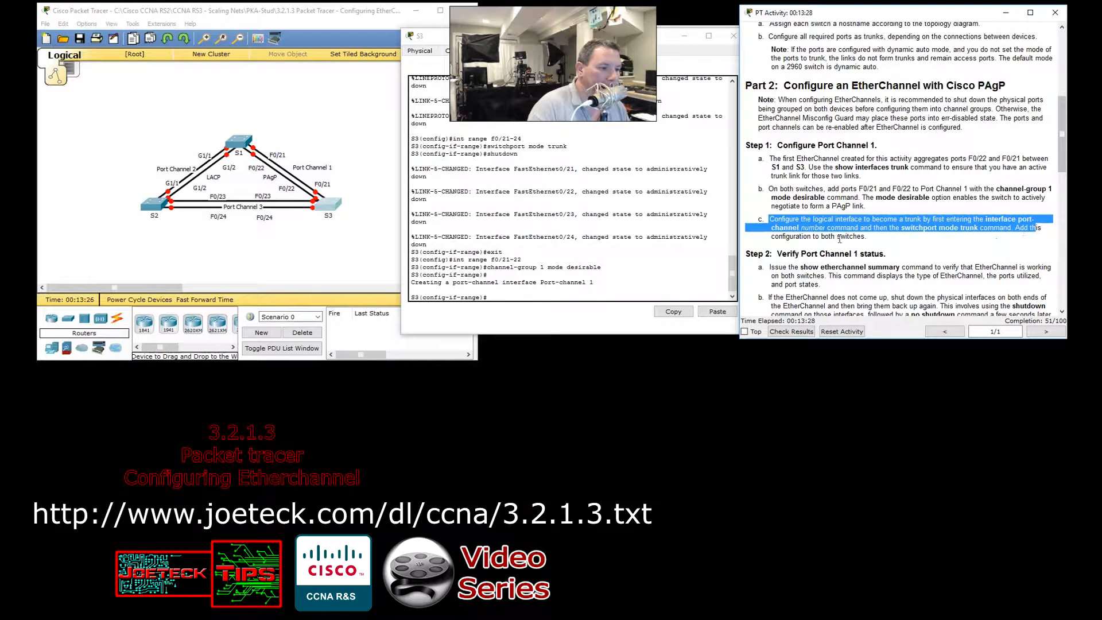
click(861, 239)
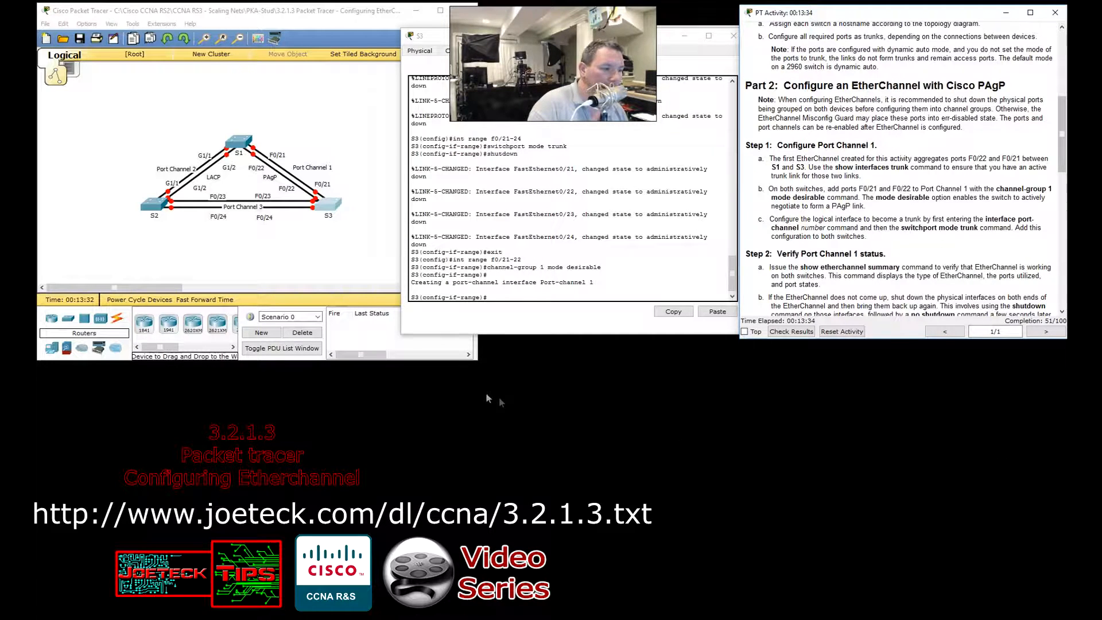
- Bring S1's command line forward and exit interface range configuration mode
click(503, 298)
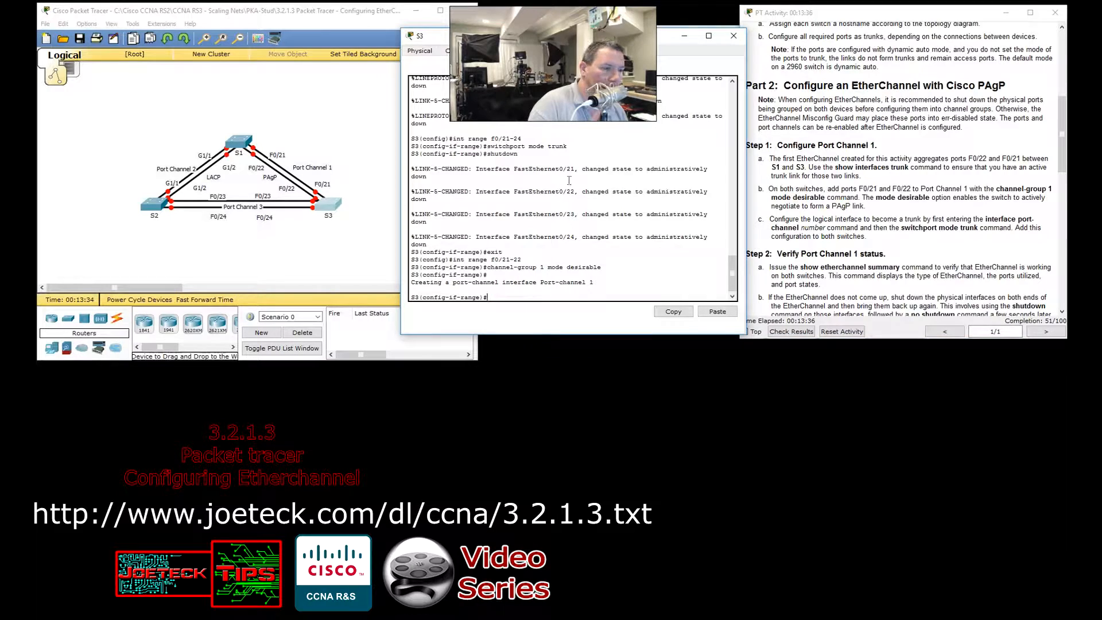
drag(639, 39, 671, 39)
click(649, 33)
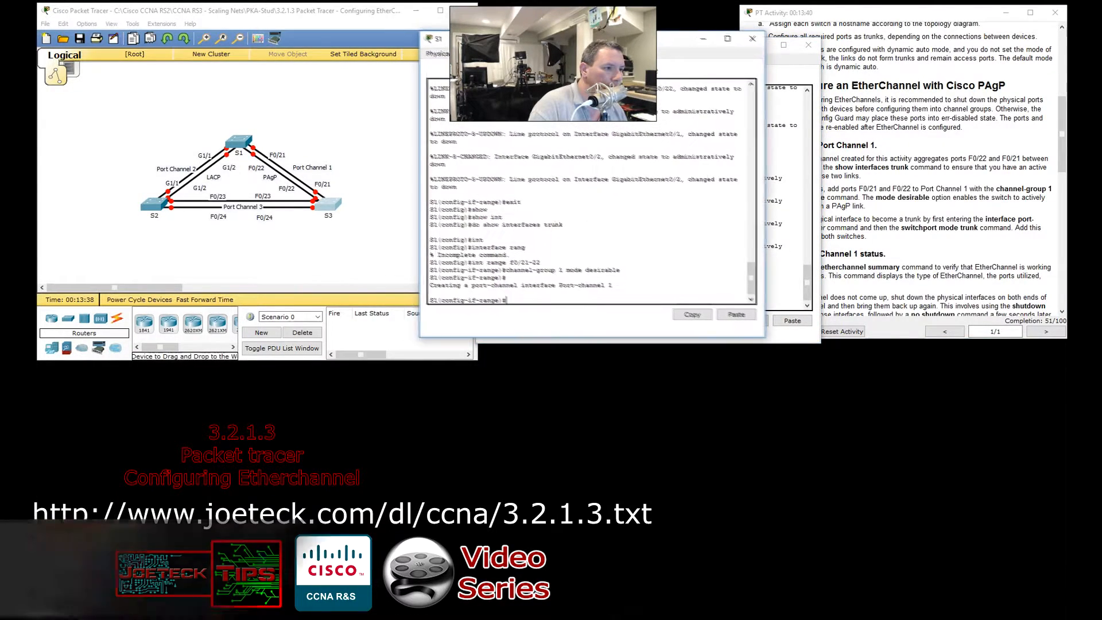
click(522, 310)
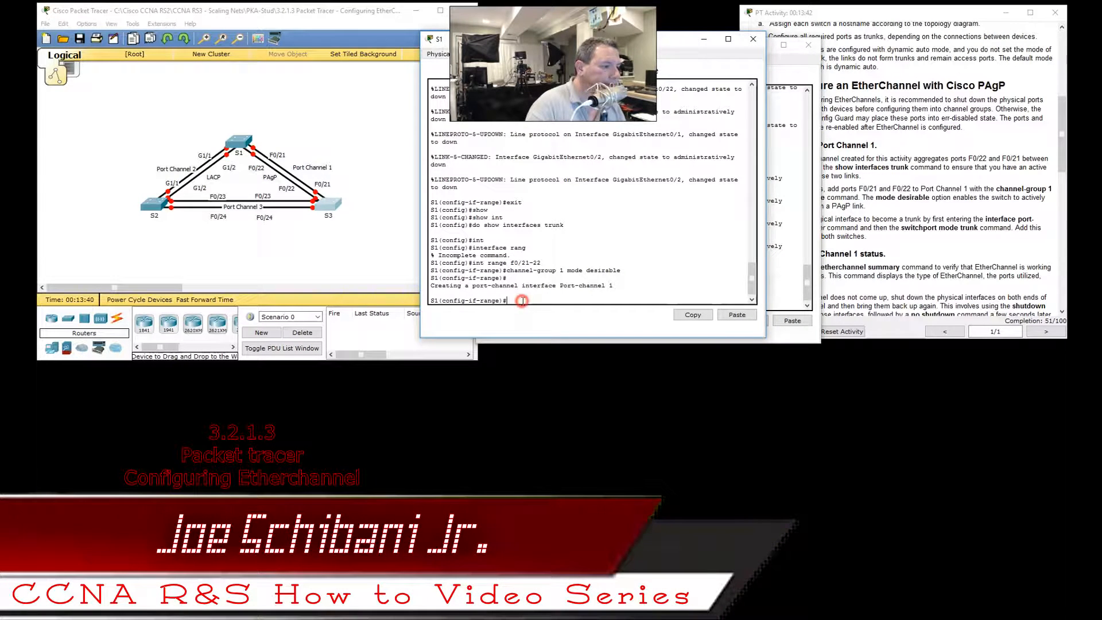
text(exit)
key(Return)
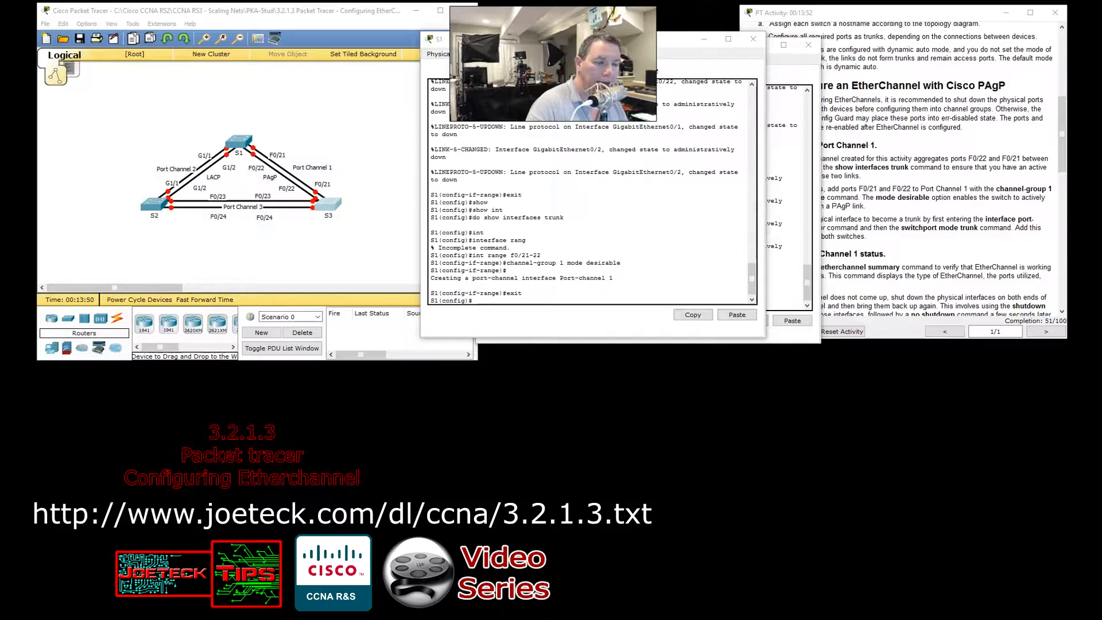
- On S1, enter configuration mode for interface port-channel 1
click(503, 299)
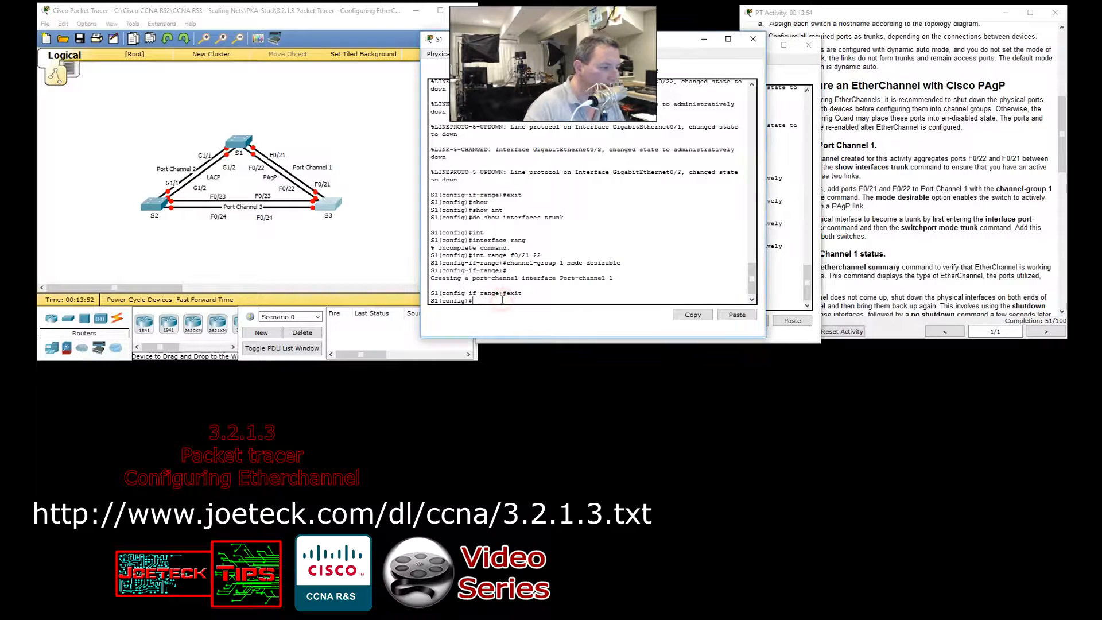
text(int)
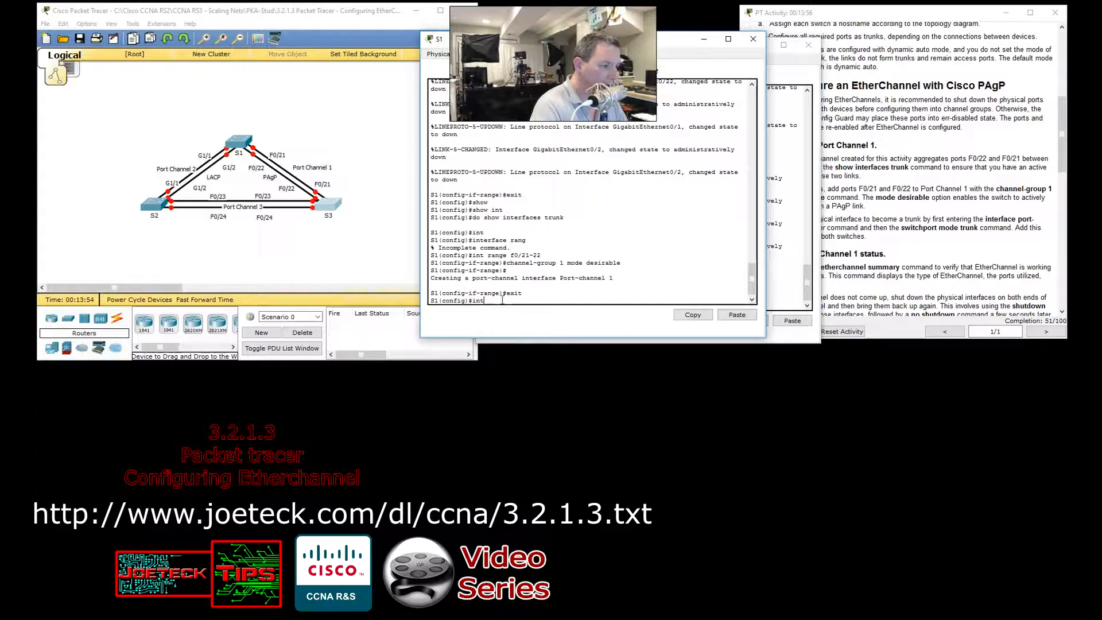
key(Tab)
text(port)
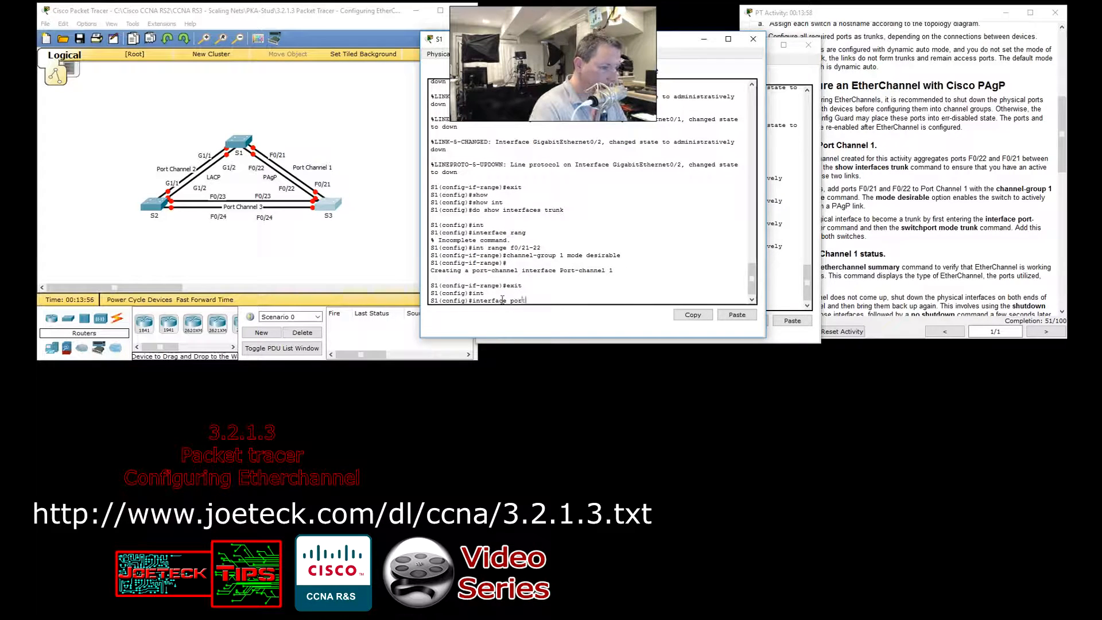
key(Tab)
text(1)
key(Return)
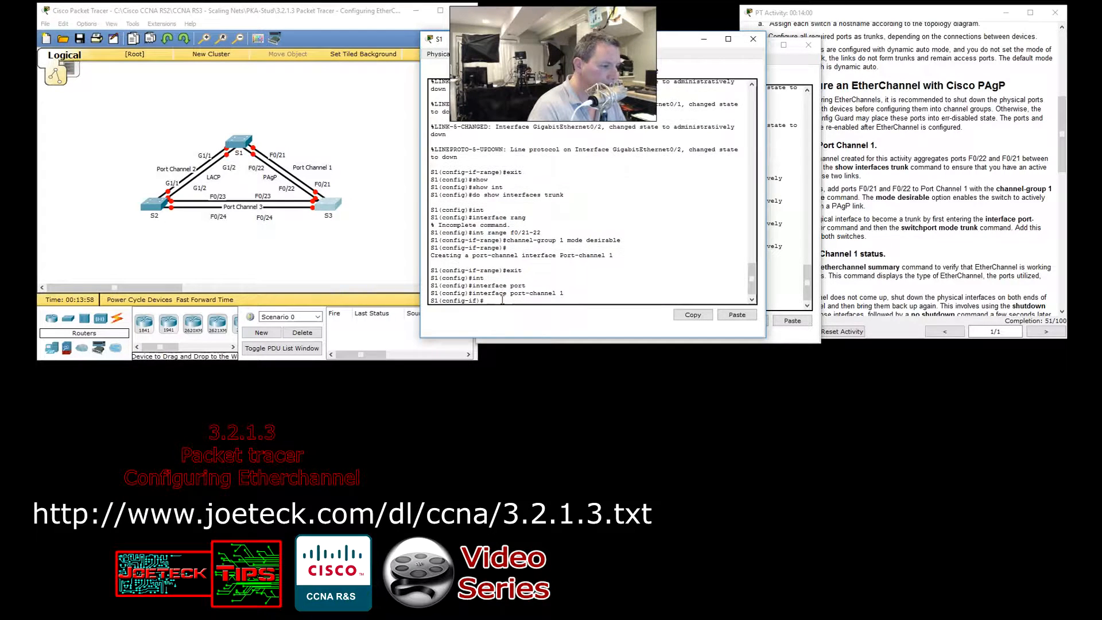
- Set S1's port-channel 1 interface to switchport mode trunk
text(sw)
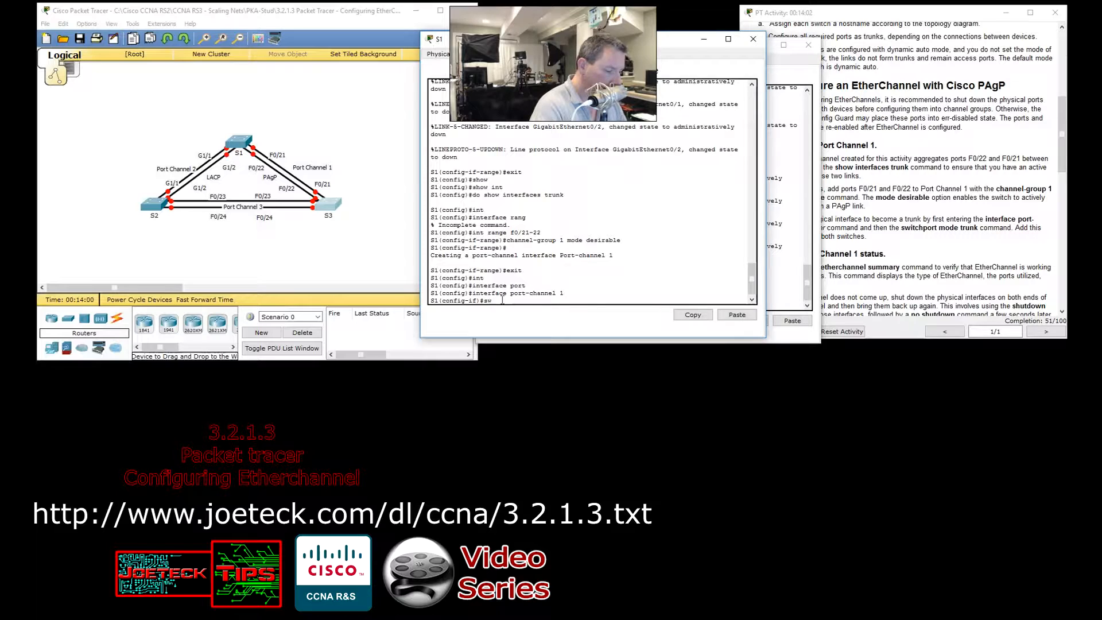
text(i)
key(Tab)
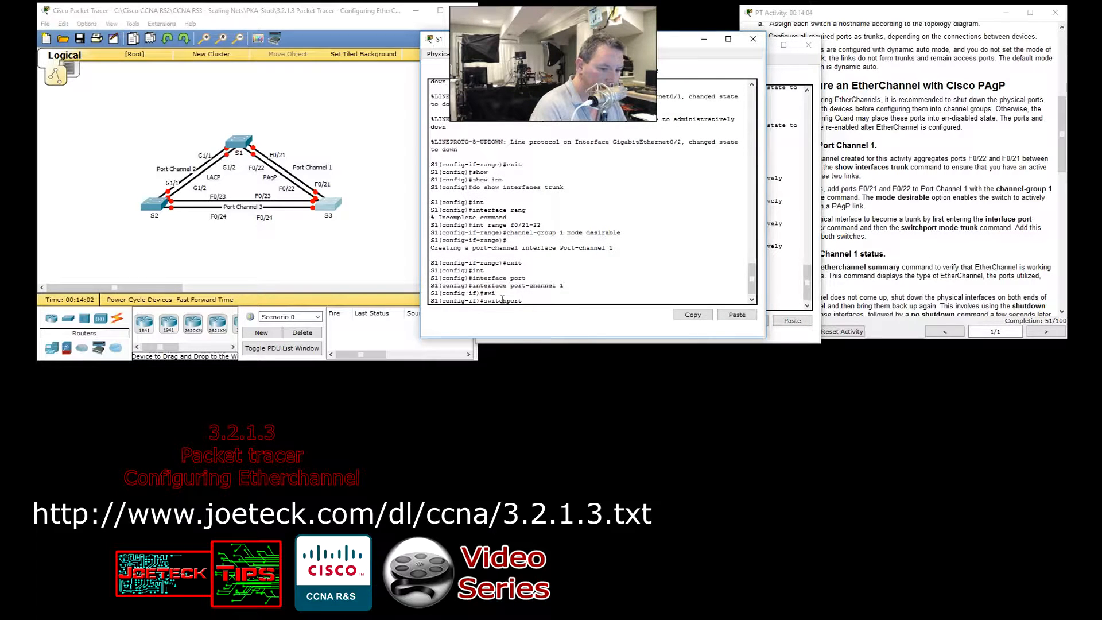
text(mo)
key(Tab)
text(trunk)
key(Return)
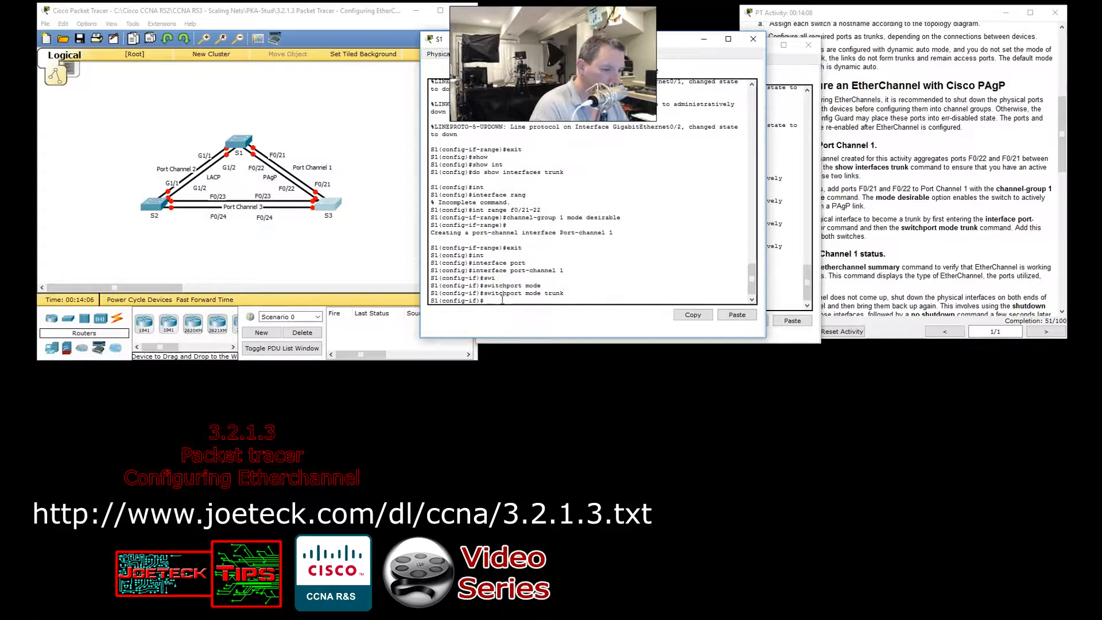
- On S1, enable interface range f0/21-22 with the no shutdown command
text(i)
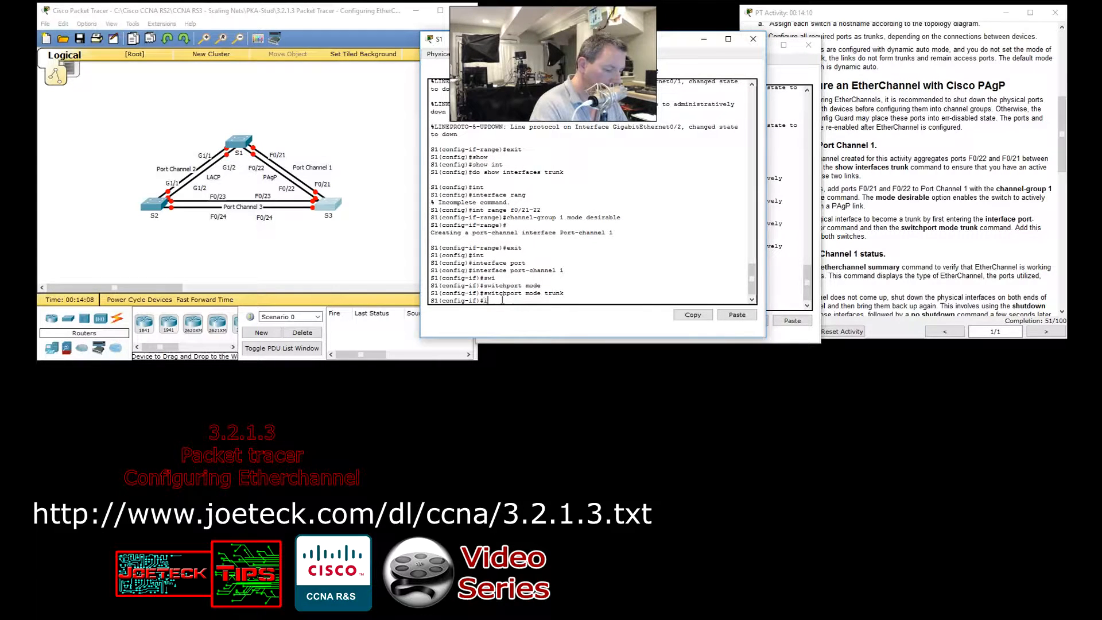
text(nt)
key(Tab)
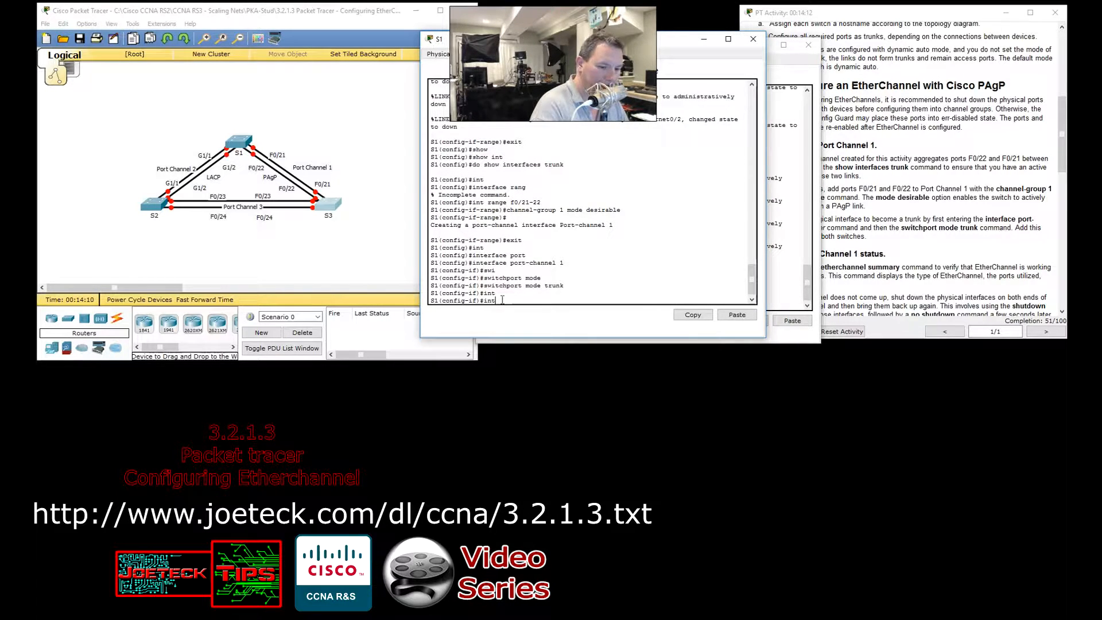
text(range)
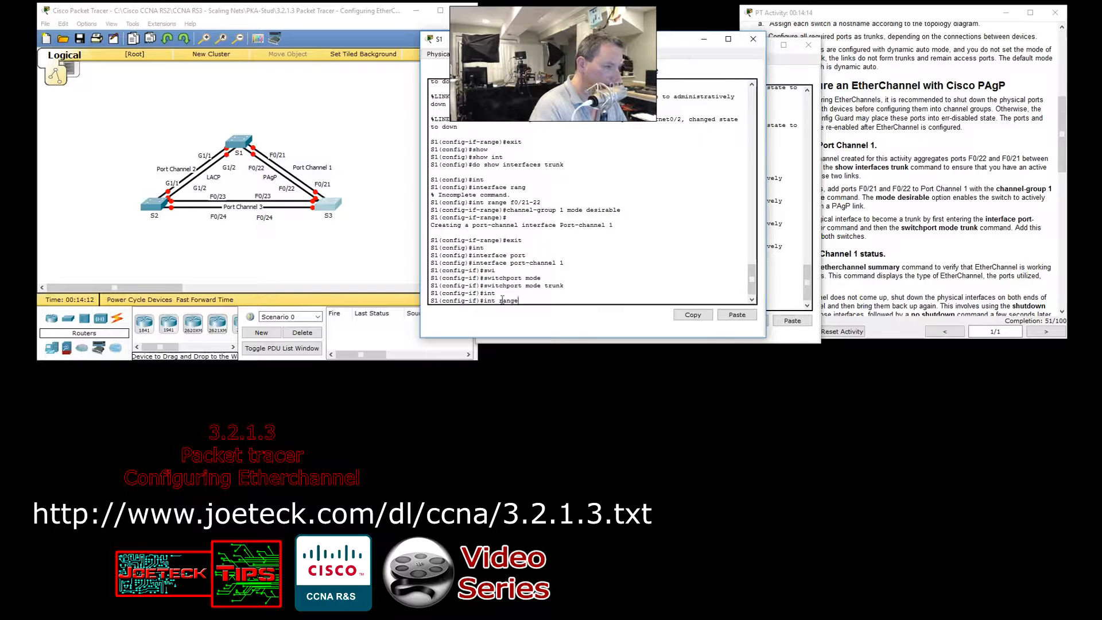
key(Tab)
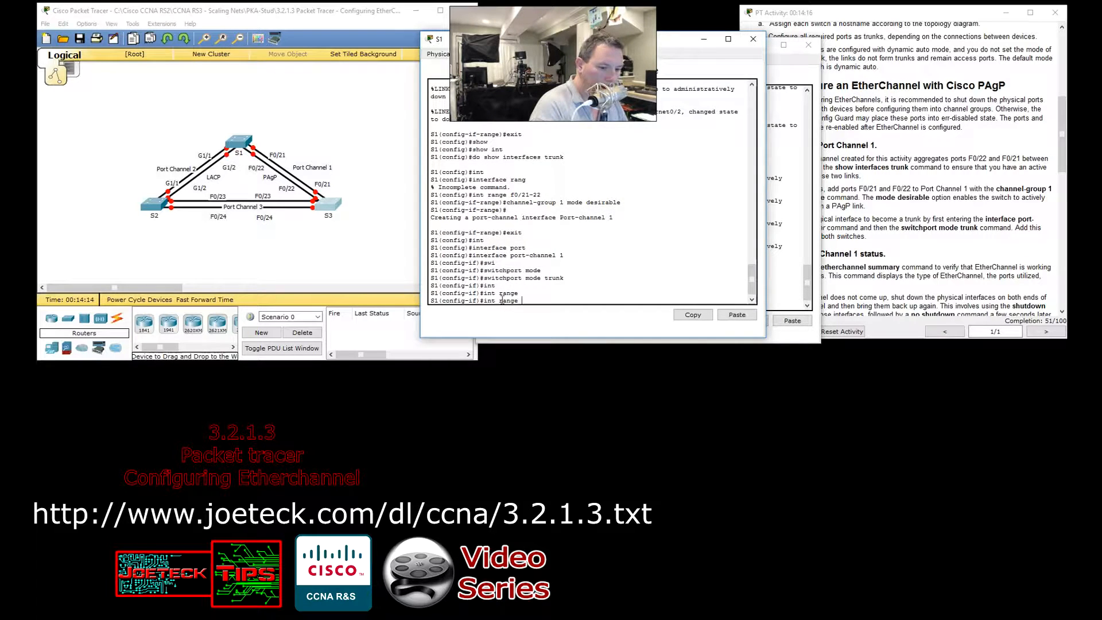
text(f0)
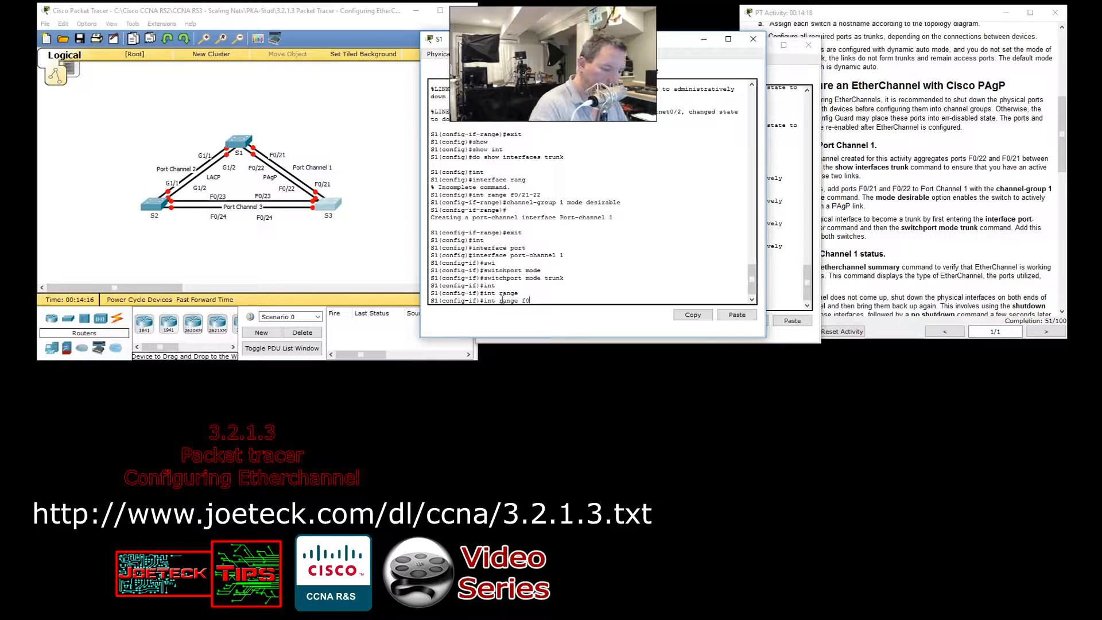
text(/21-22)
key(Return)
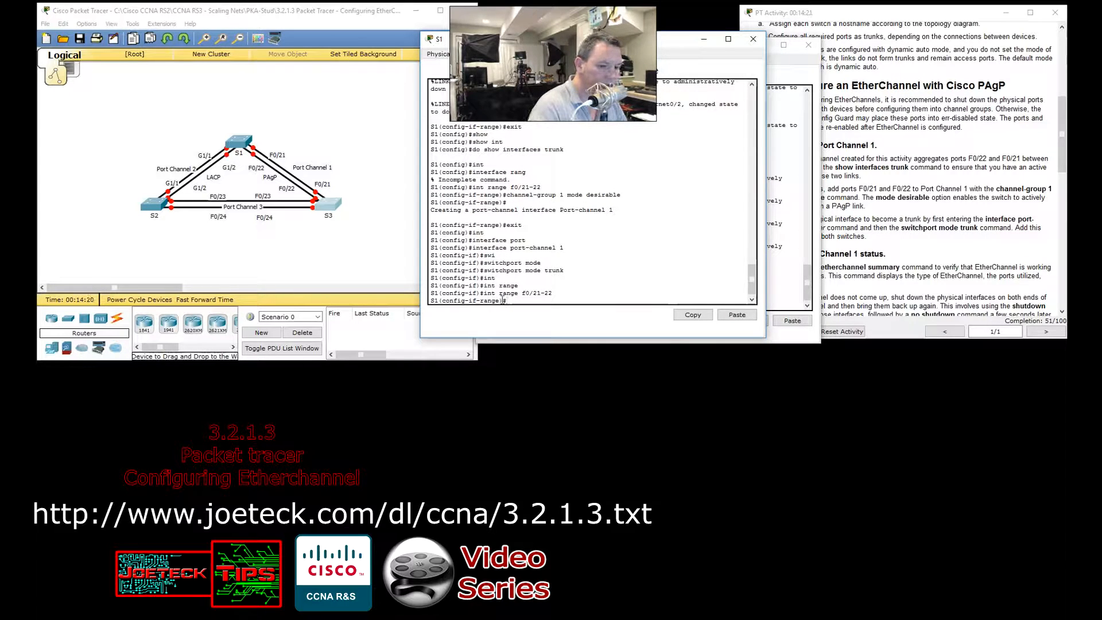
text(no shut)
key(Tab)
key(Return)
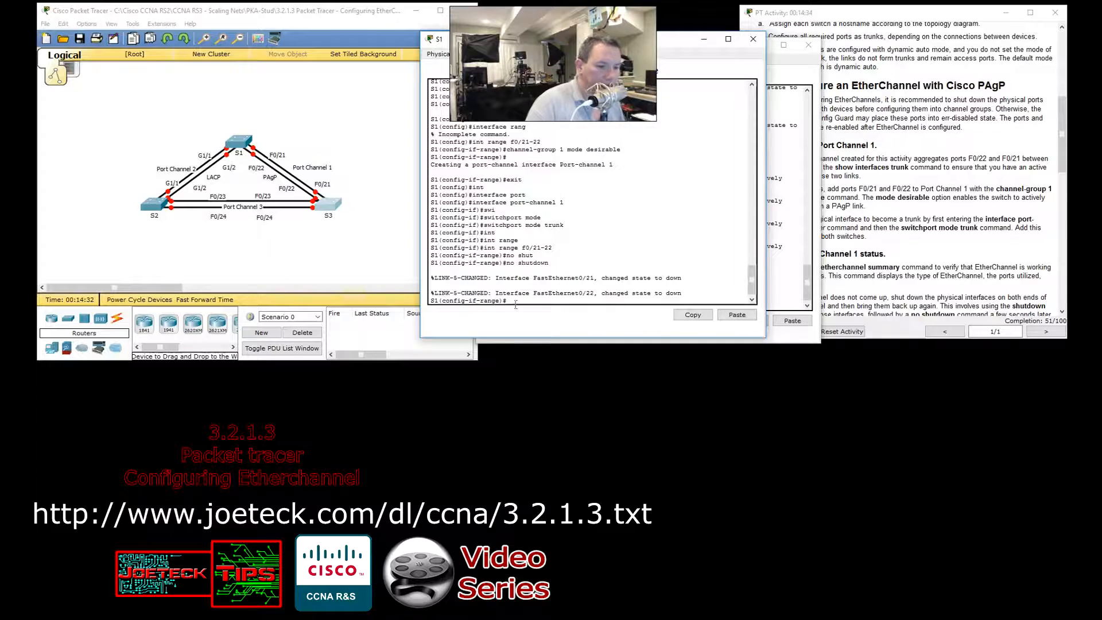
- Bring S3's command line forward beside the instructions and exit interface range configuration mode
click(799, 63)
drag(671, 42, 617, 38)
click(558, 300)
text(exit)
key(Return)
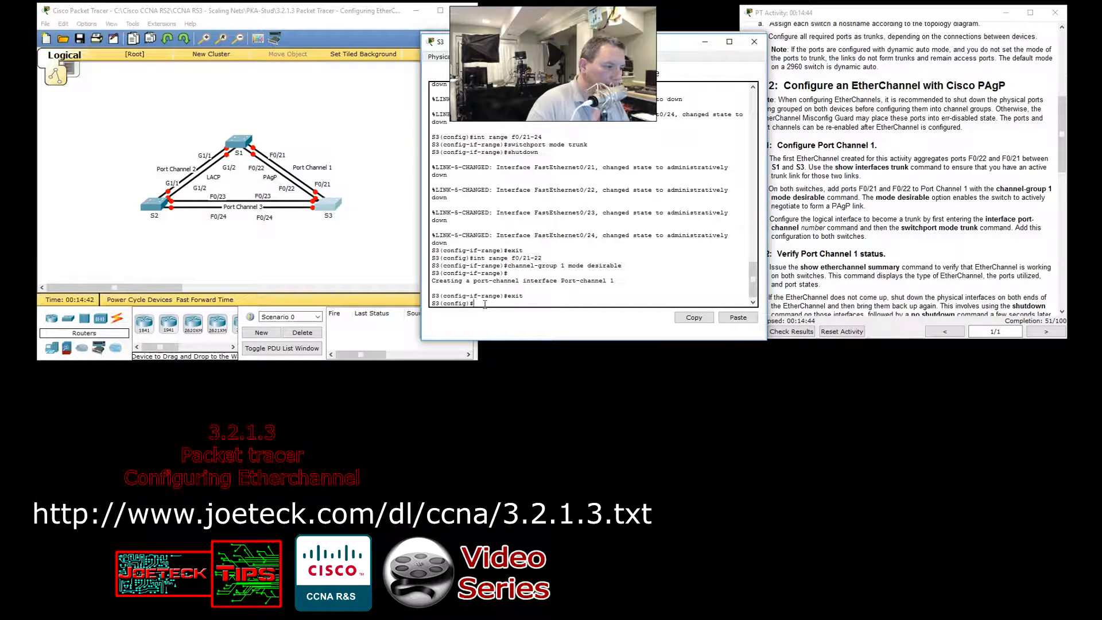
- On S3, enter configuration mode for interface port-channel 1
text(i)
text(nt)
key(Tab)
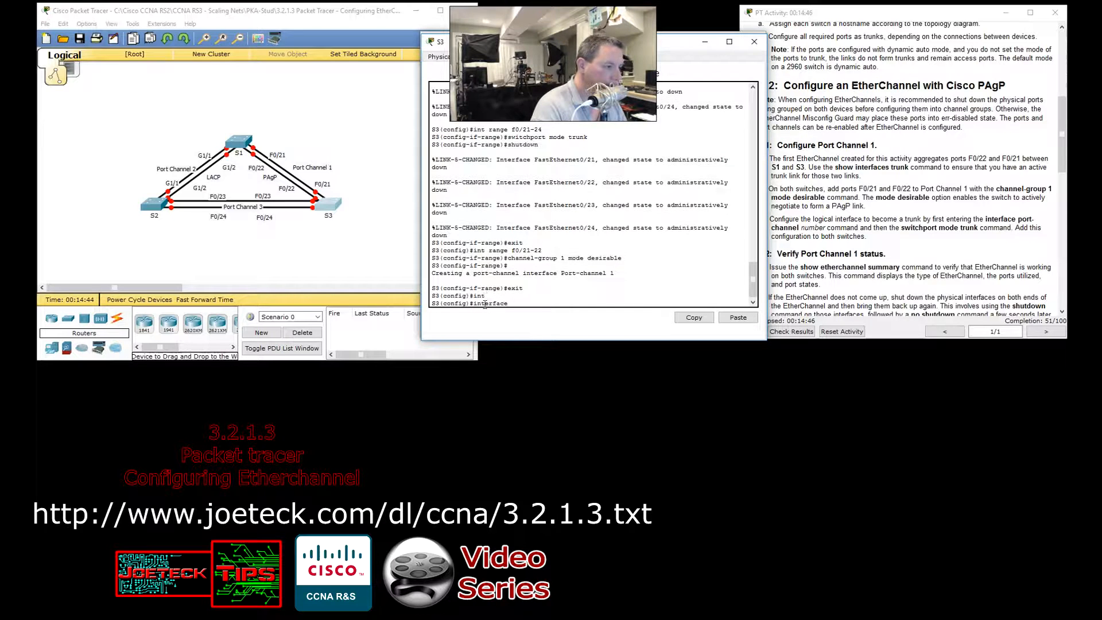
text(por)
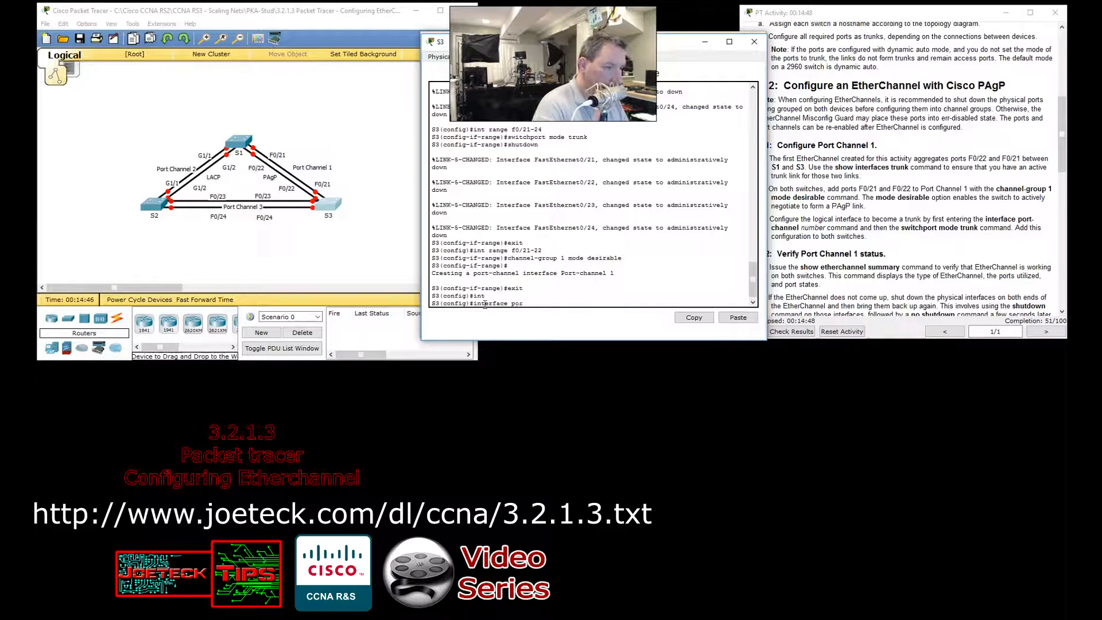
key(Tab)
text(1)
key(Return)
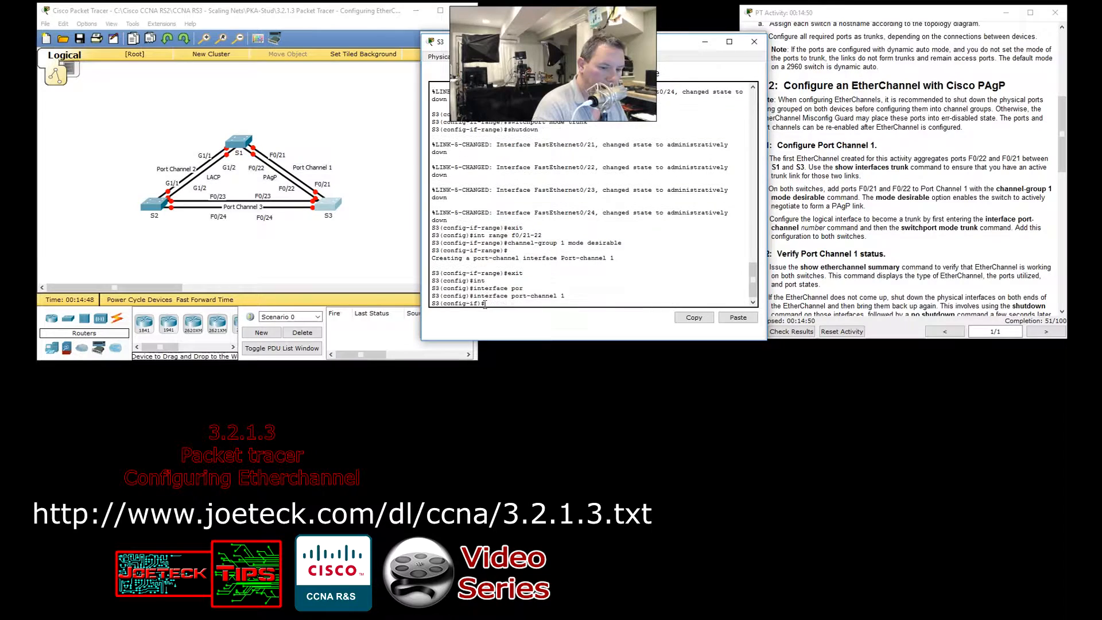
- Set S3's port-channel 1 interface to switchport mode trunk
text(sw)
key(Tab)
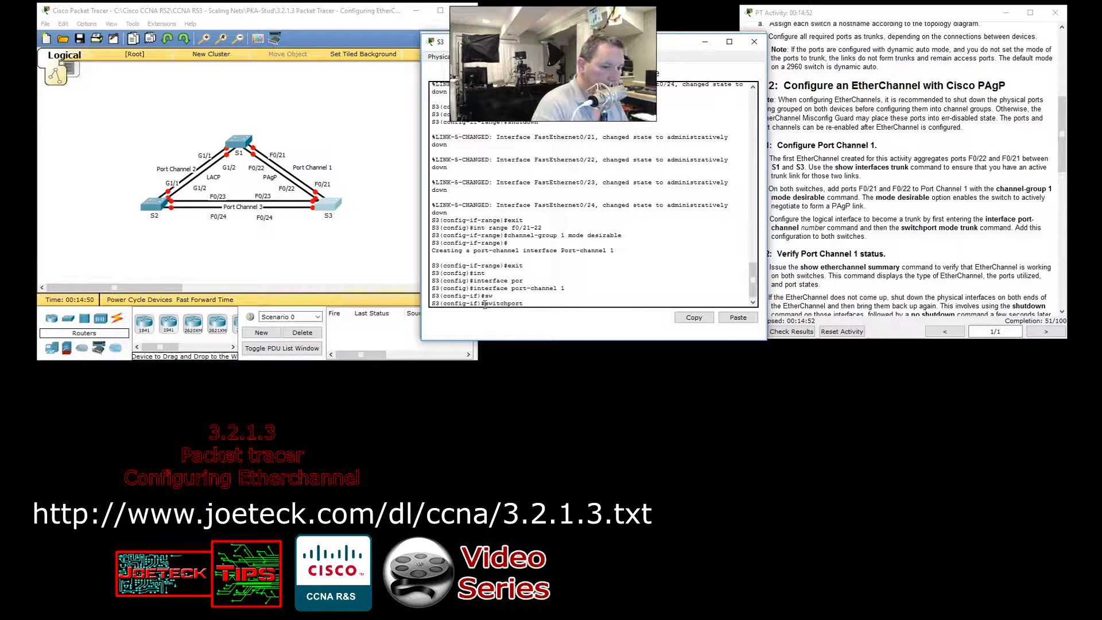
text(mode)
key(Tab)
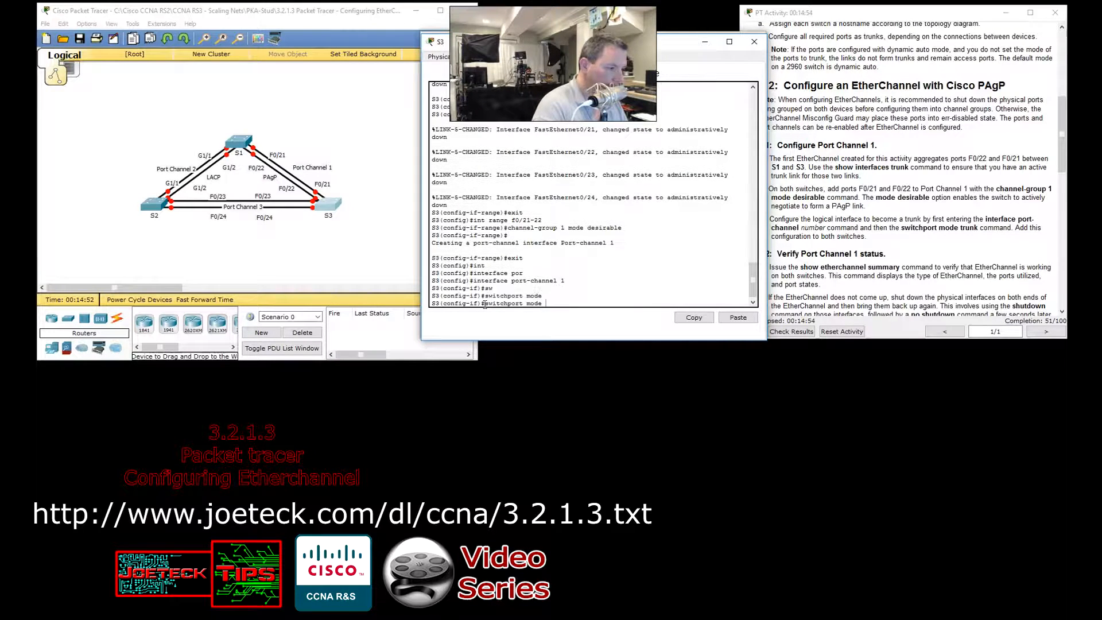
text(trum)
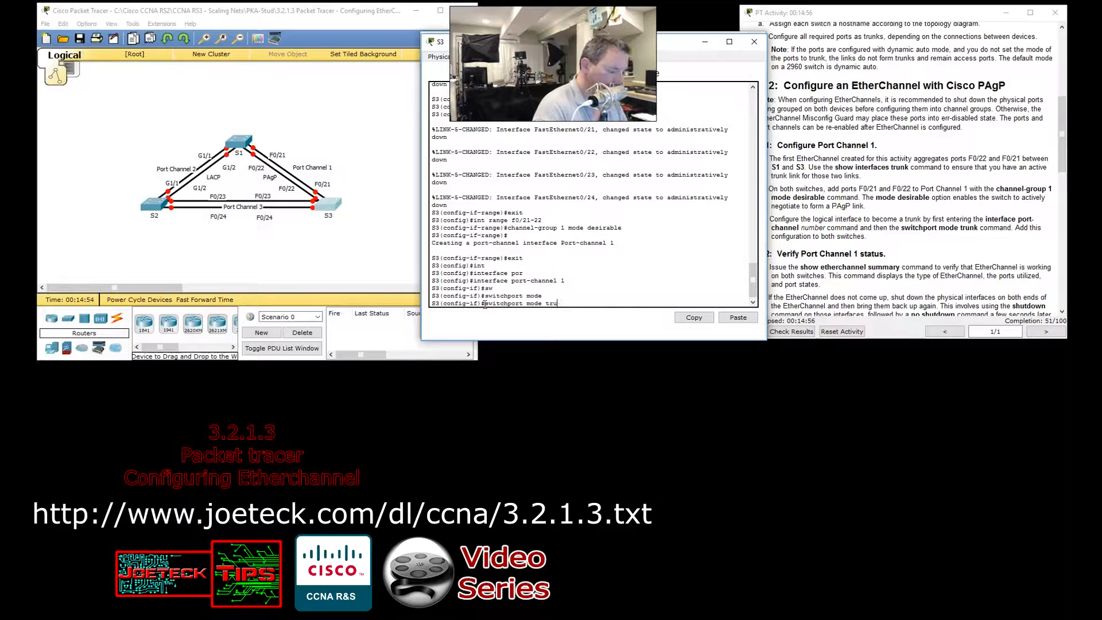
key(BackSpace)
key(BackSpace)
text(nk)
key(Return)
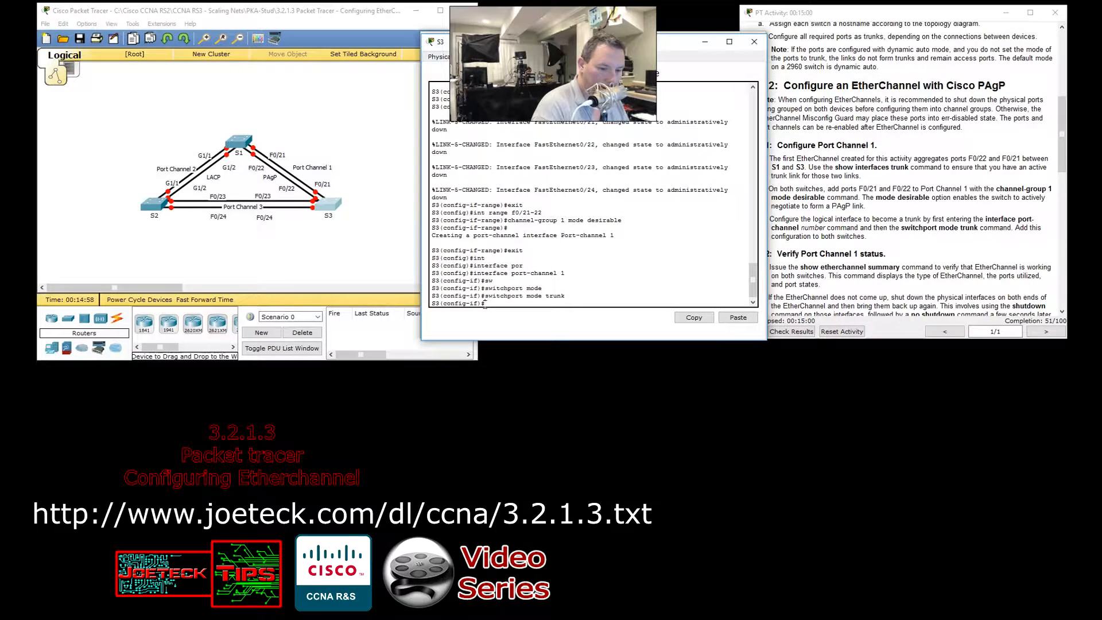
- On S3, enter interface range configuration mode for f0/21-22
text(int range)
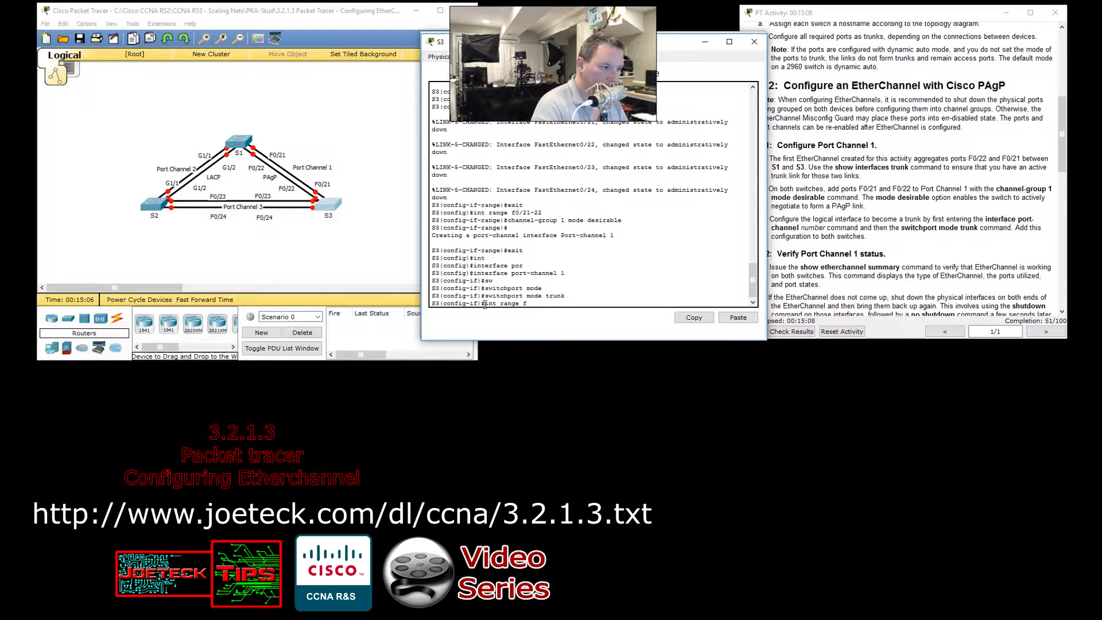
text(f0/21-2)
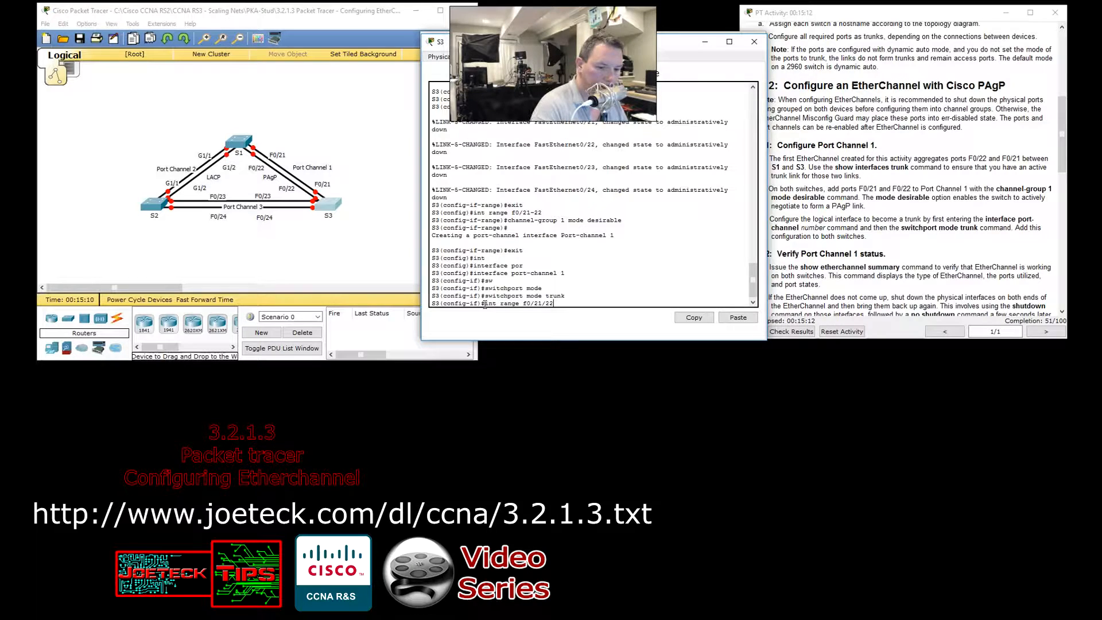
key(Return)
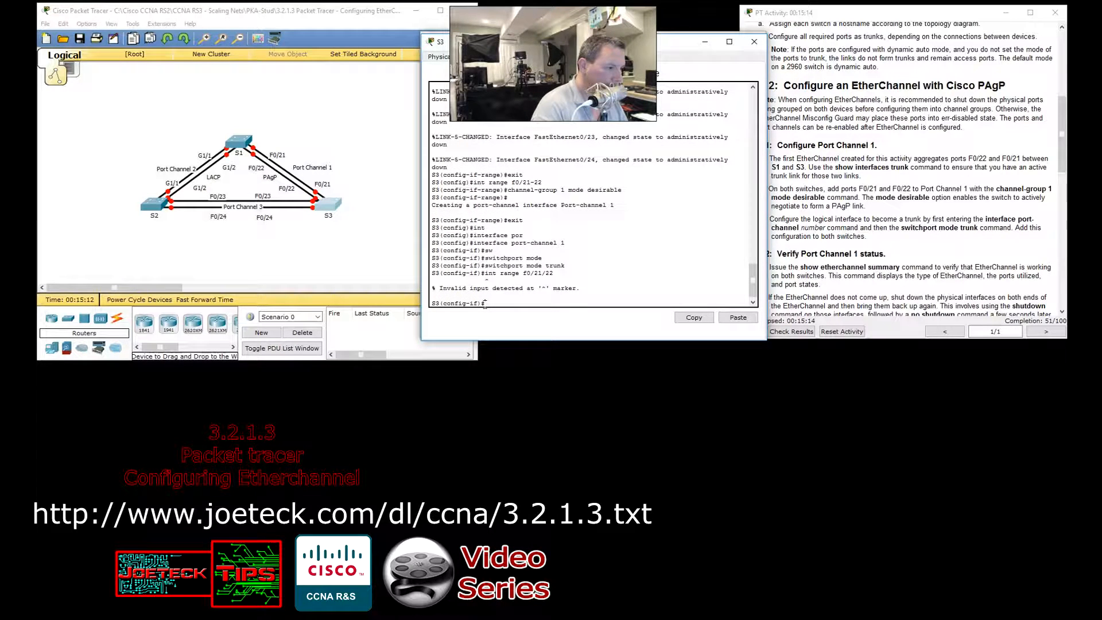
key(Up)
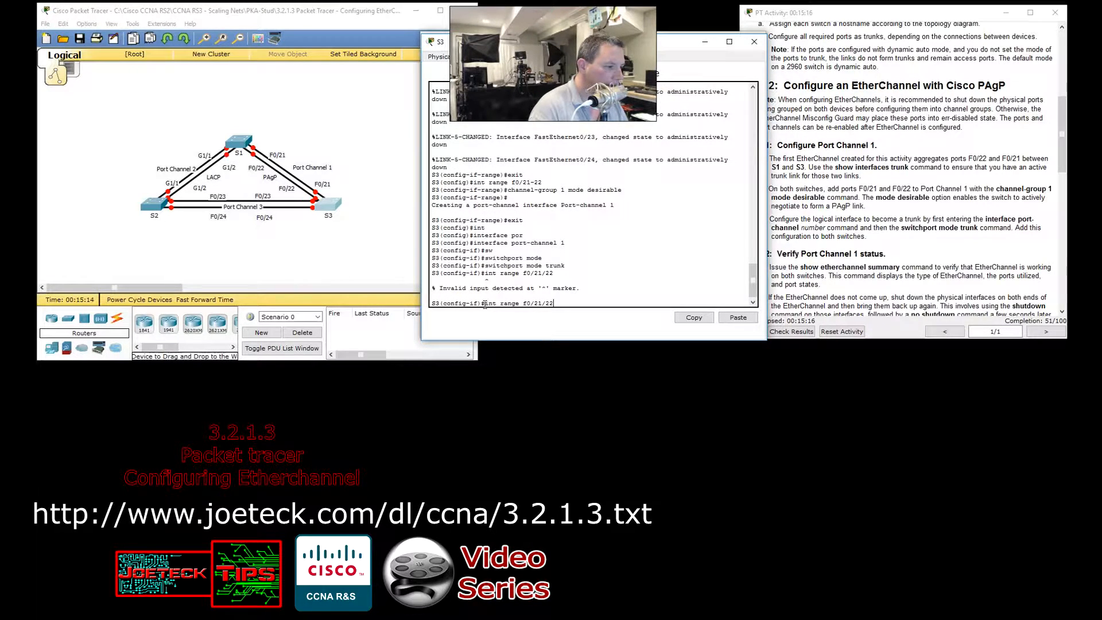
key(Left)
key(Left)
key(BackSpace)
text(-)
key(Return)
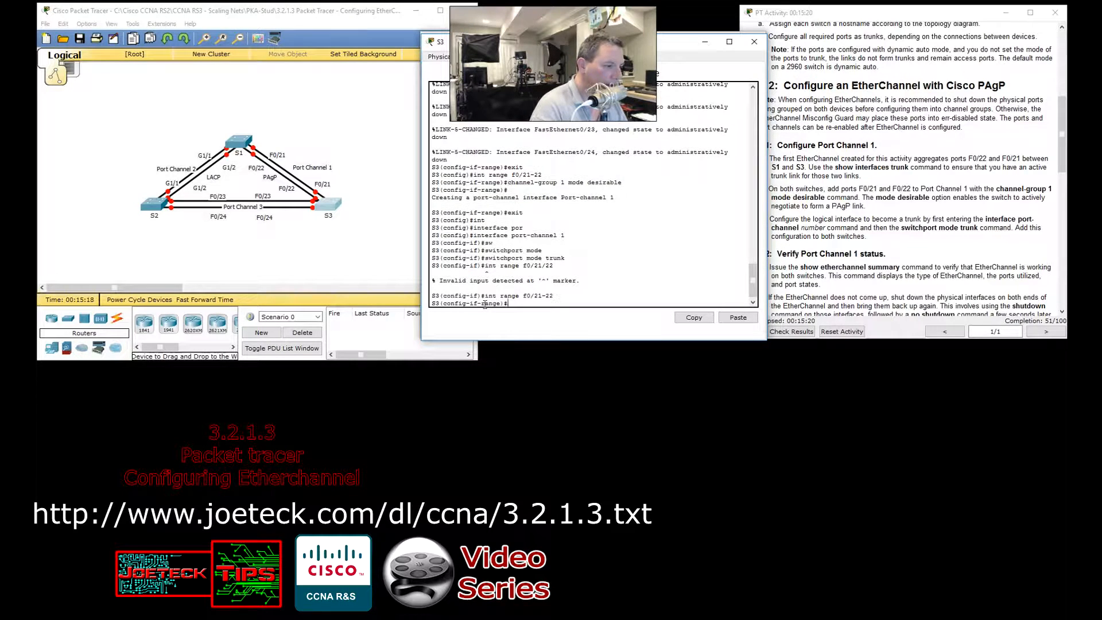
- Enable S3's f0/21-22 ports with the no shutdown command and end configuration mode
text(no shut)
key(Tab)
key(Return)
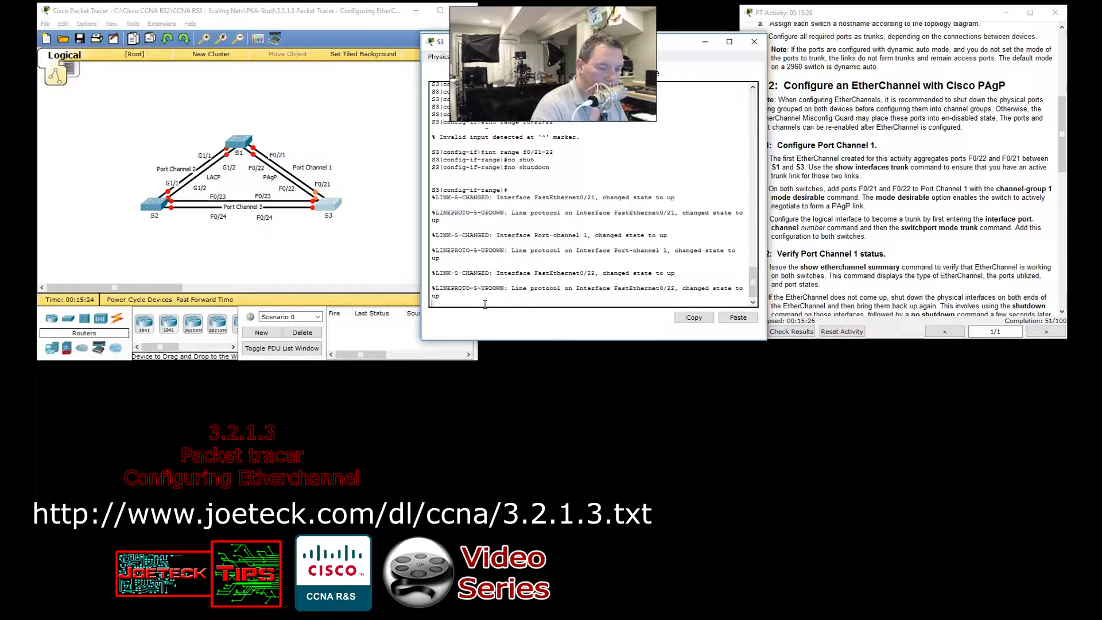
key(Return)
text(end)
key(Return)
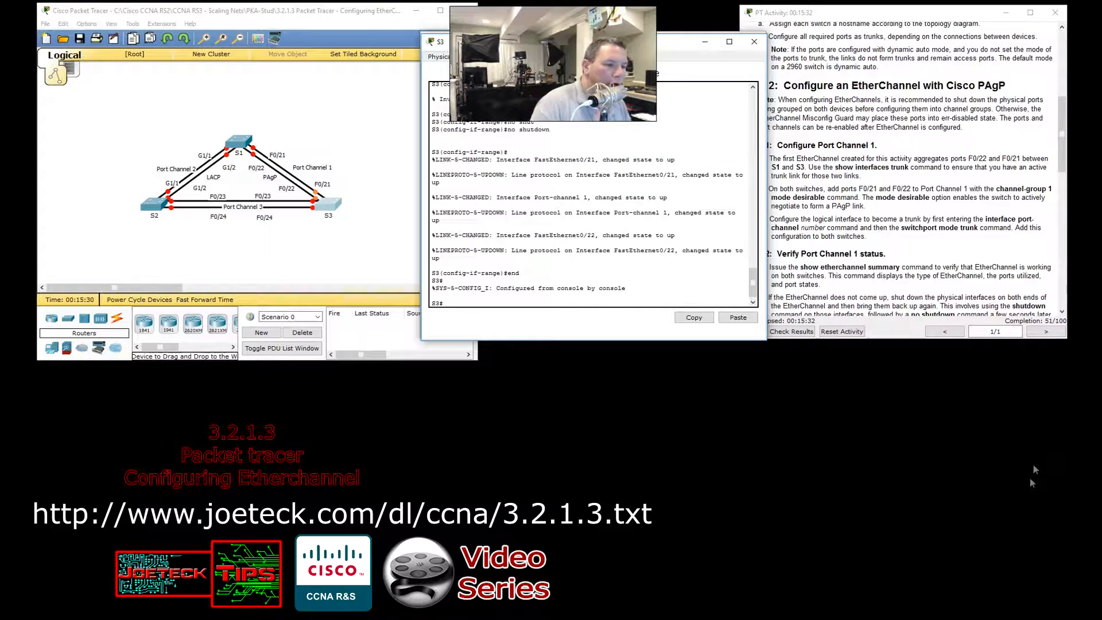
- Copy the show etherchannel summary command from Step 2 of the Port Channel 1 instructions and run it on S3
click(893, 282)
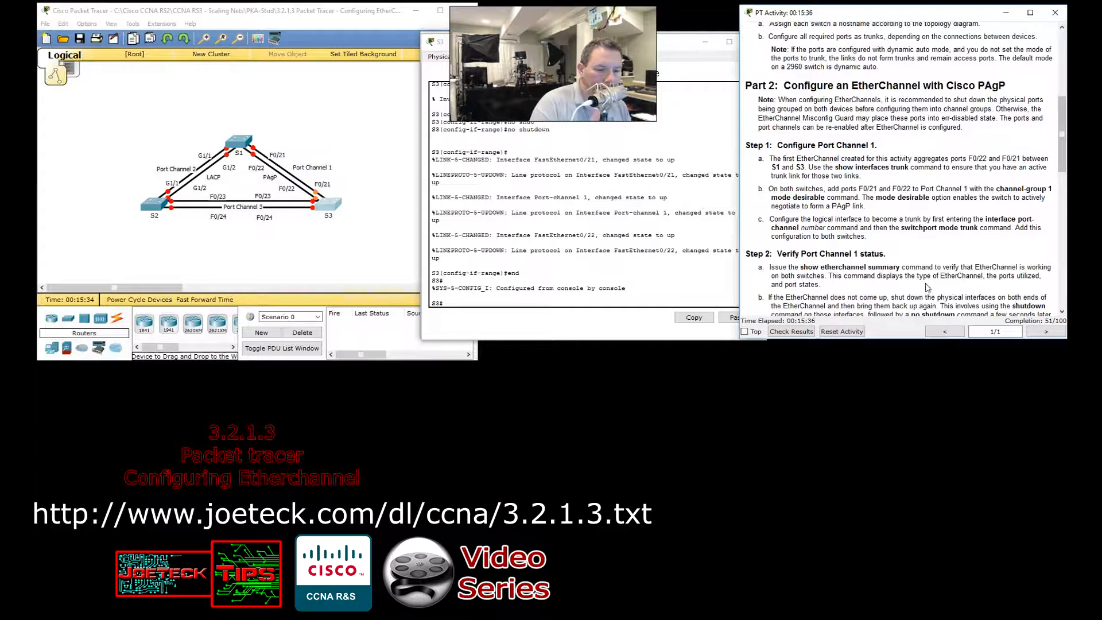
scroll(928, 289, down, 1)
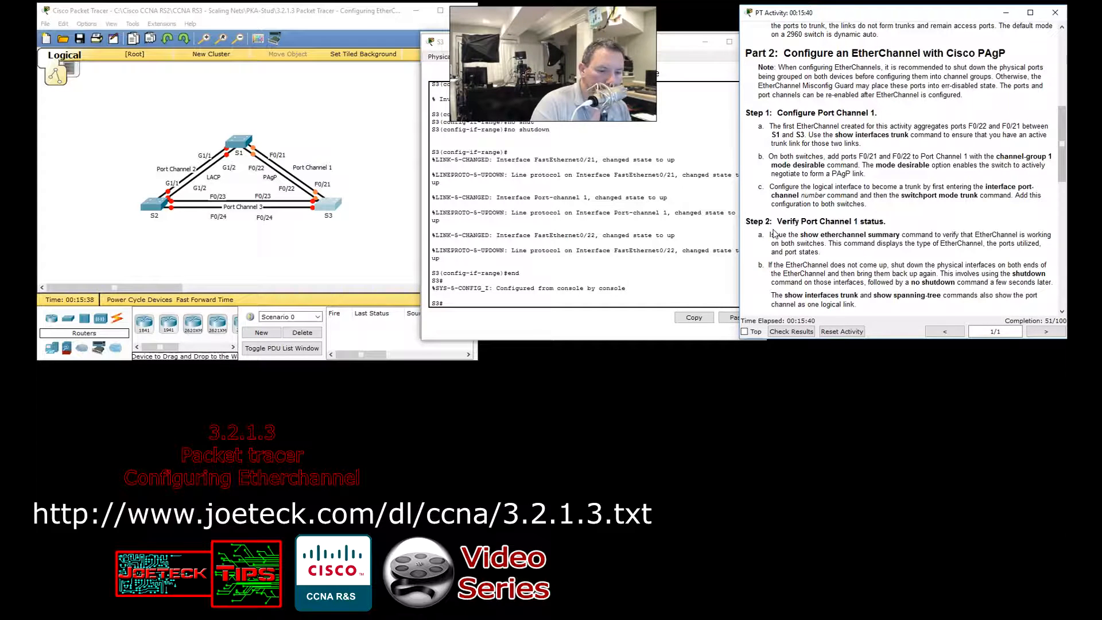
scroll(790, 244, down, 1)
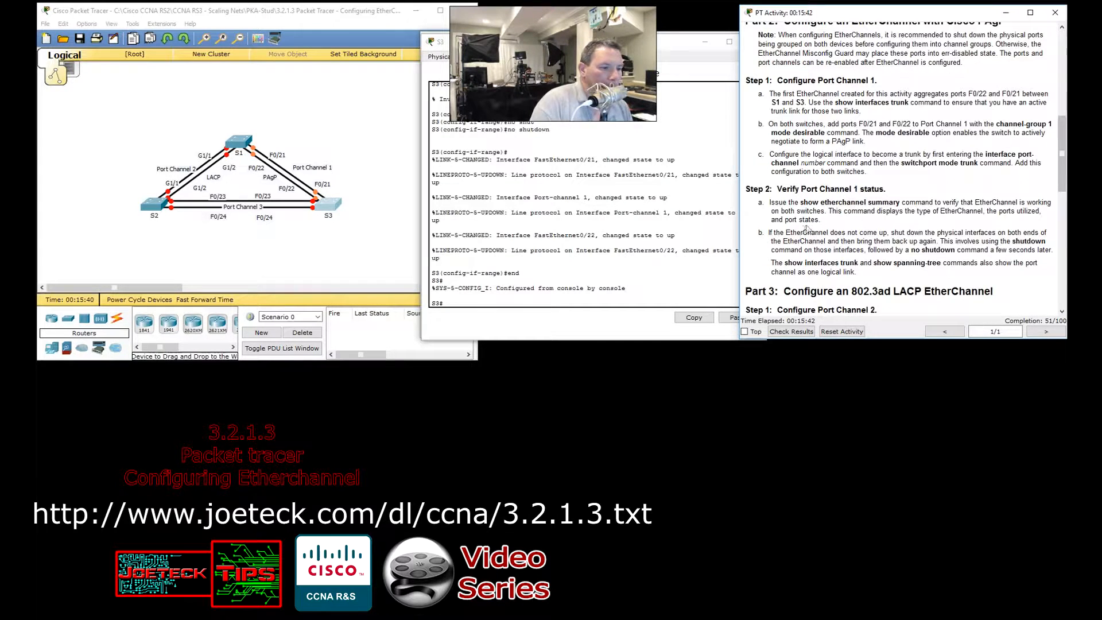
drag(801, 202, 899, 201)
key(ctrl+c)
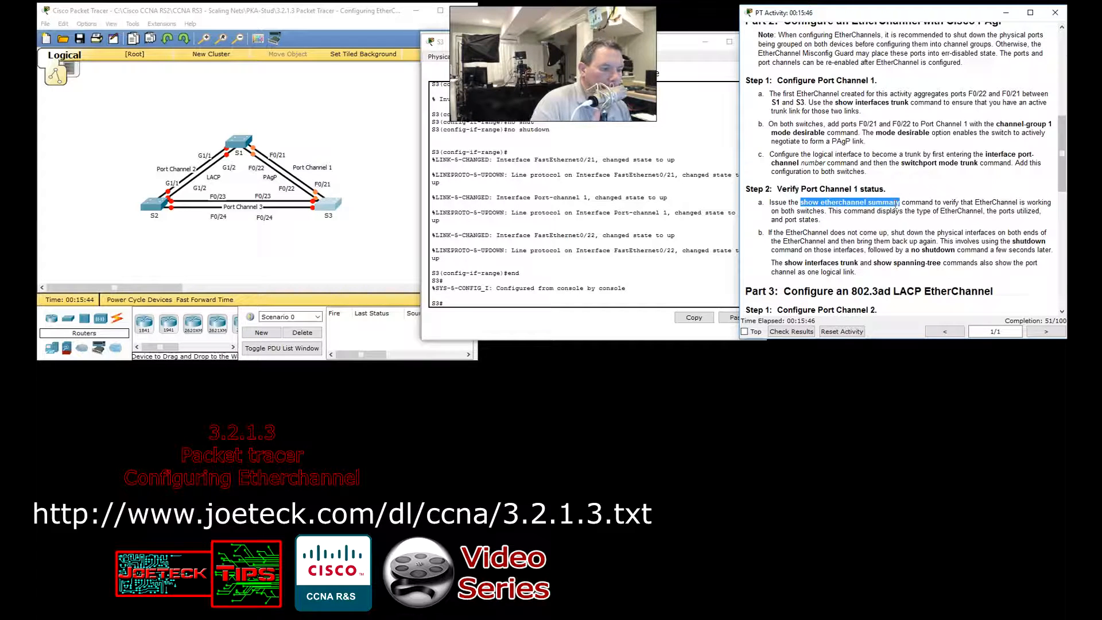
click(475, 297)
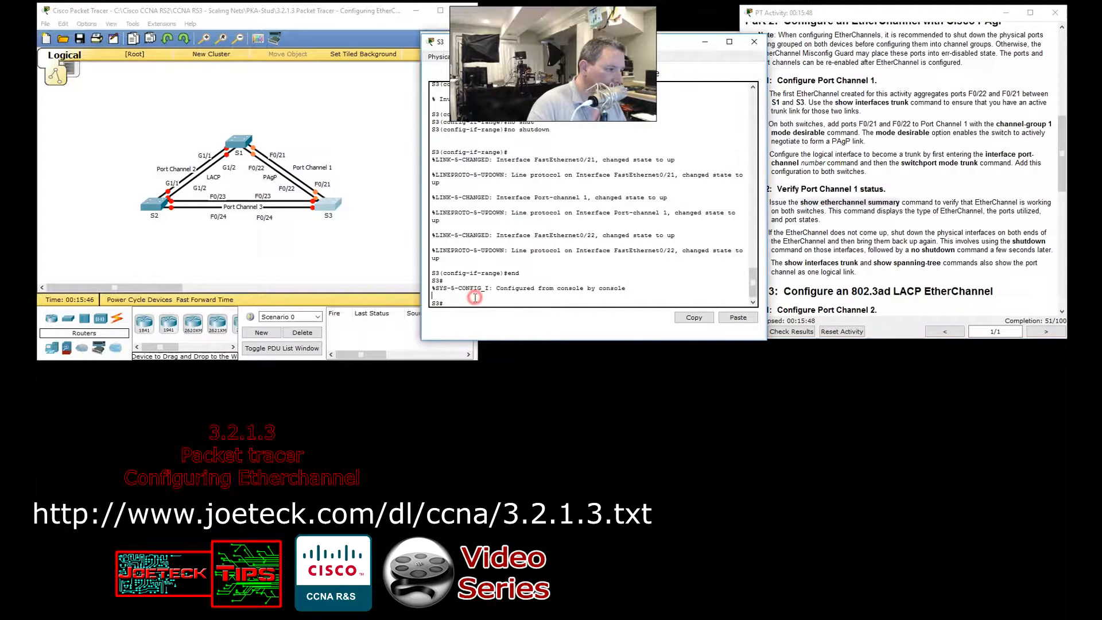
key(Return)
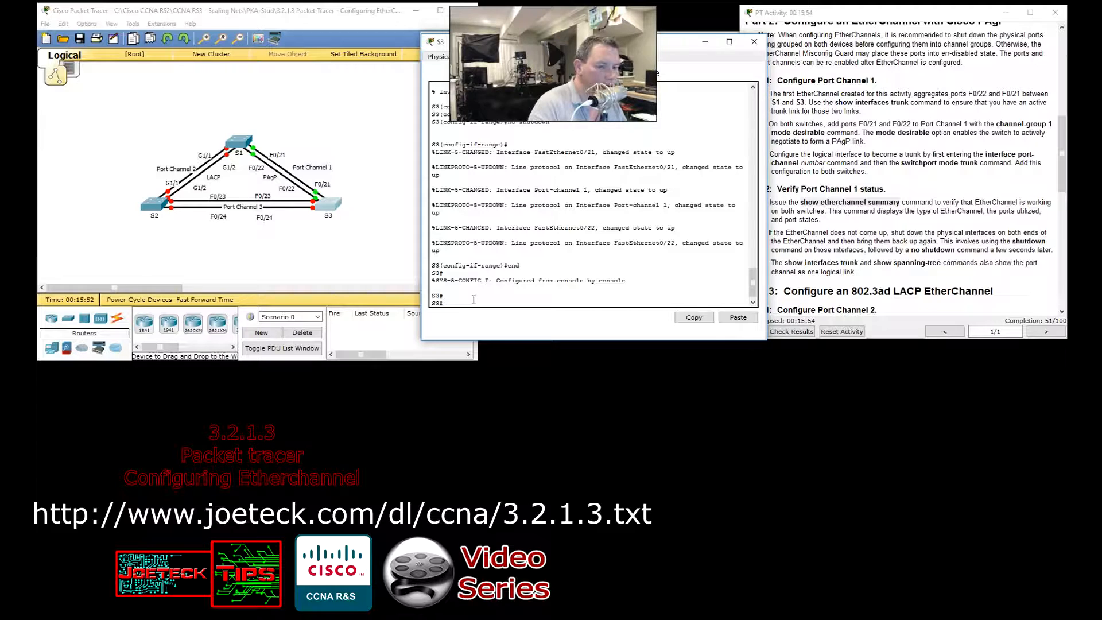
right_click(473, 300)
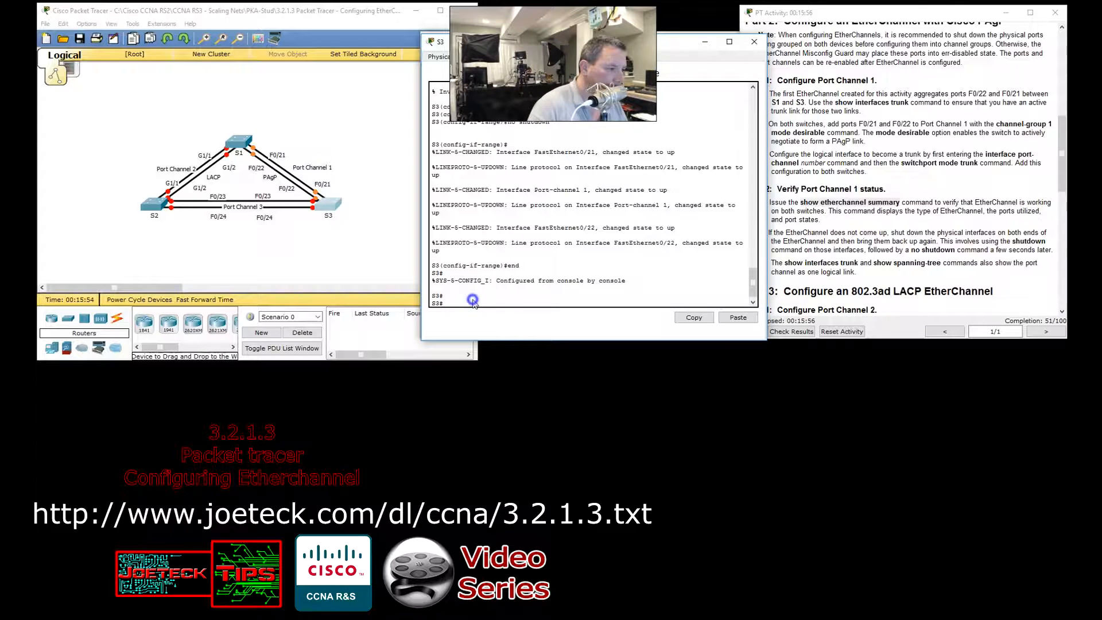
click(498, 322)
key(Return)
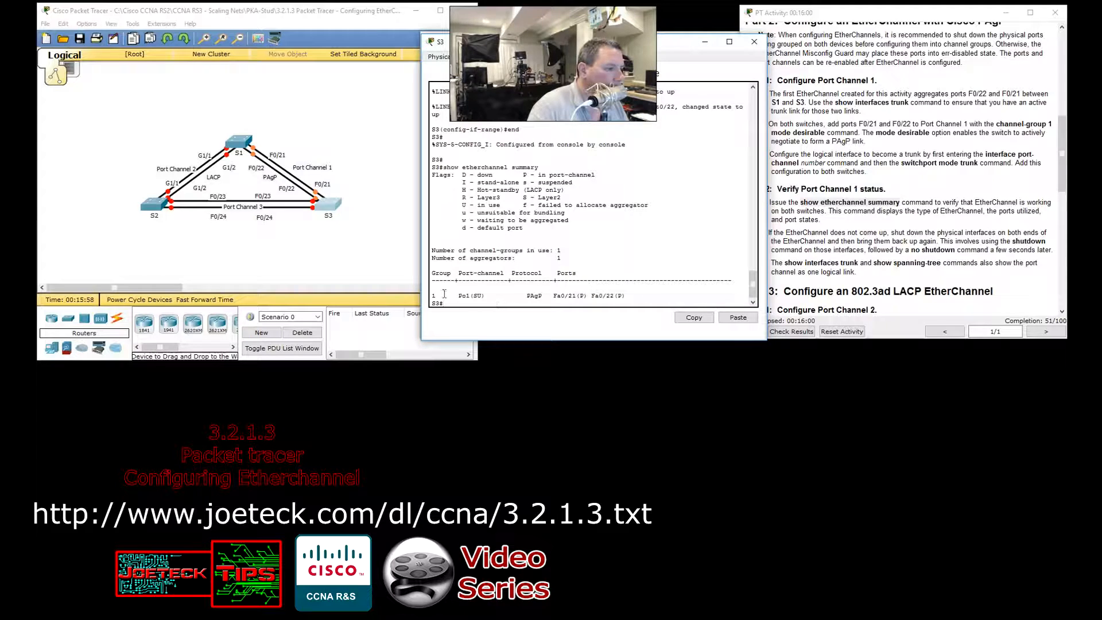
- Examine the port-channel, protocol and member ports listed for group 1 in S3's EtherChannel summary
drag(460, 294, 466, 296)
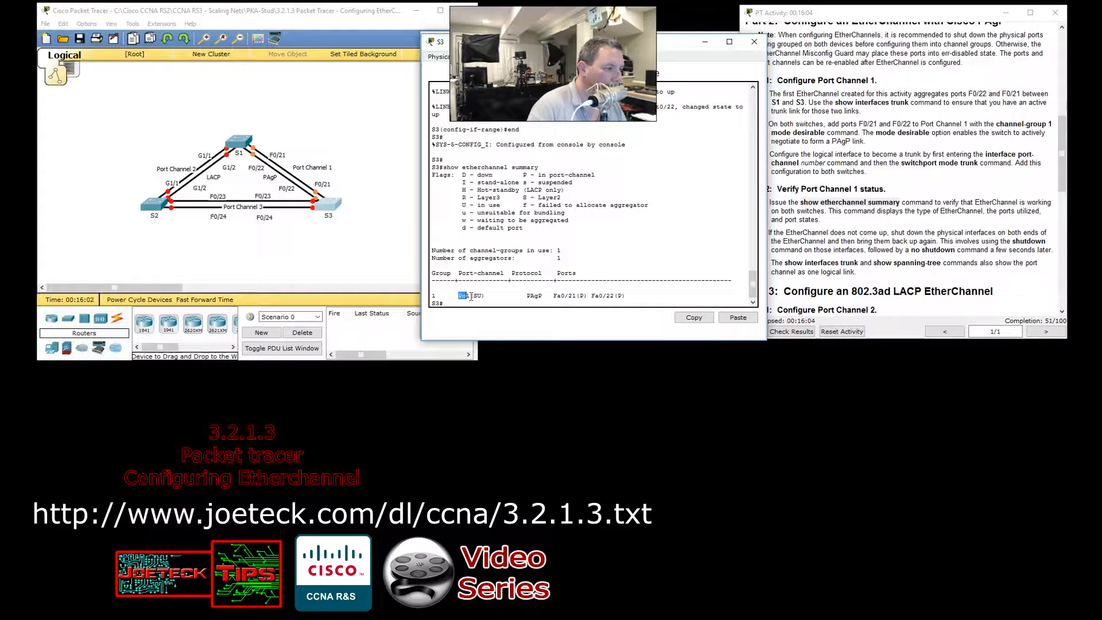
click(466, 296)
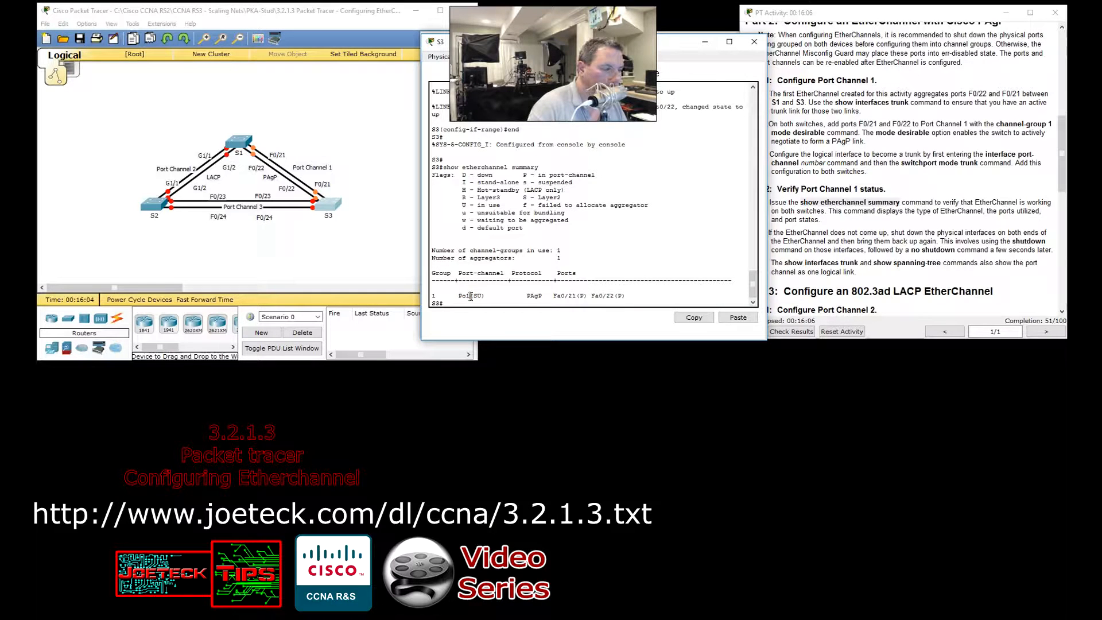
double_click(532, 296)
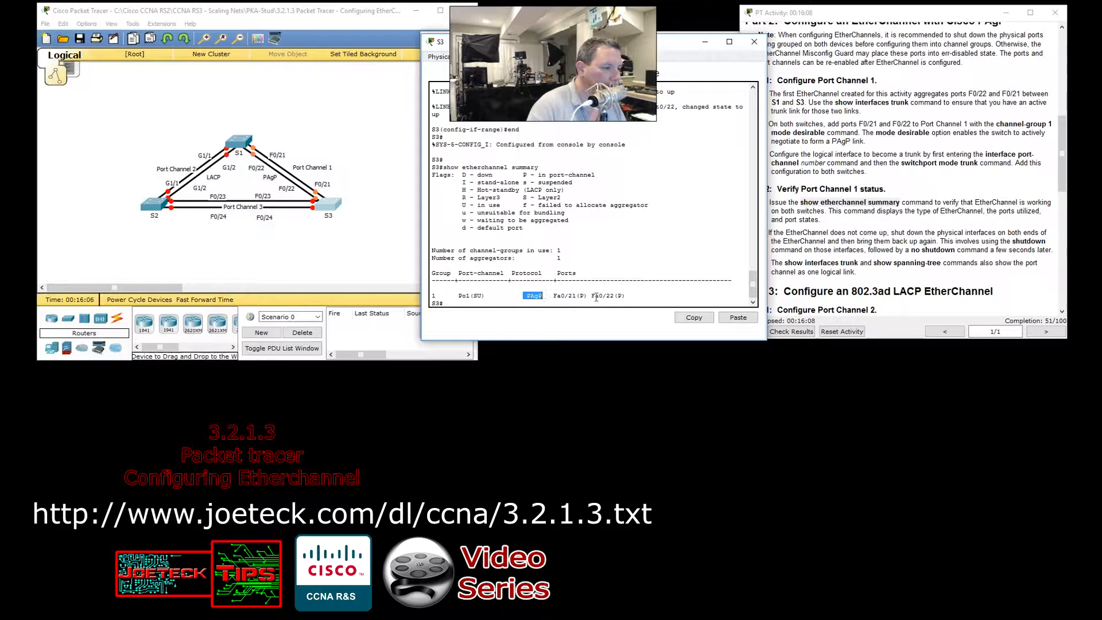
drag(625, 296, 559, 297)
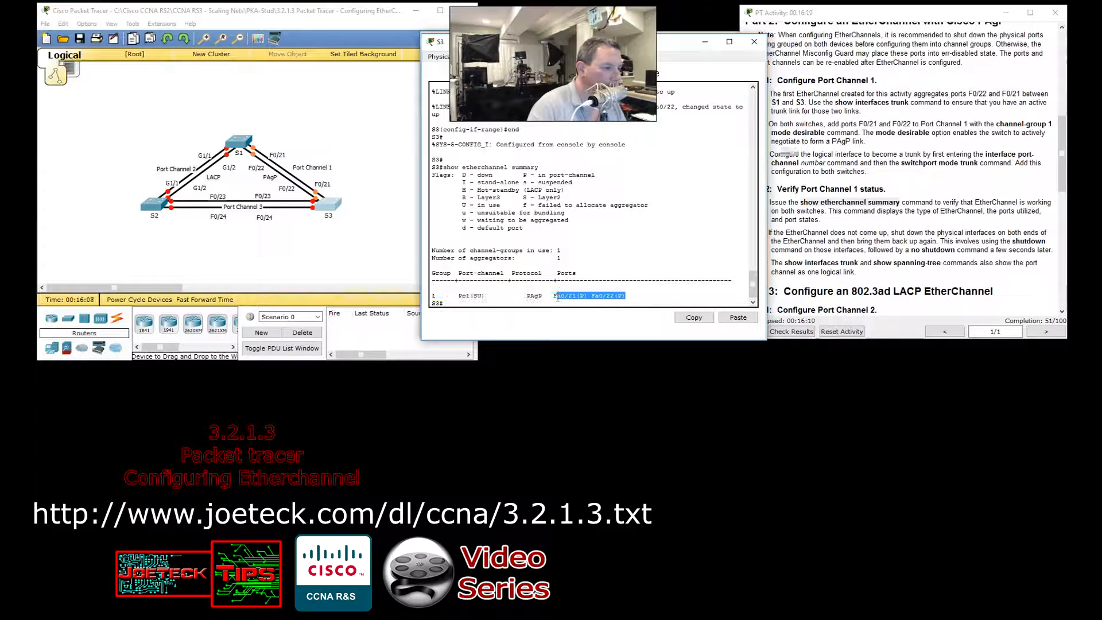